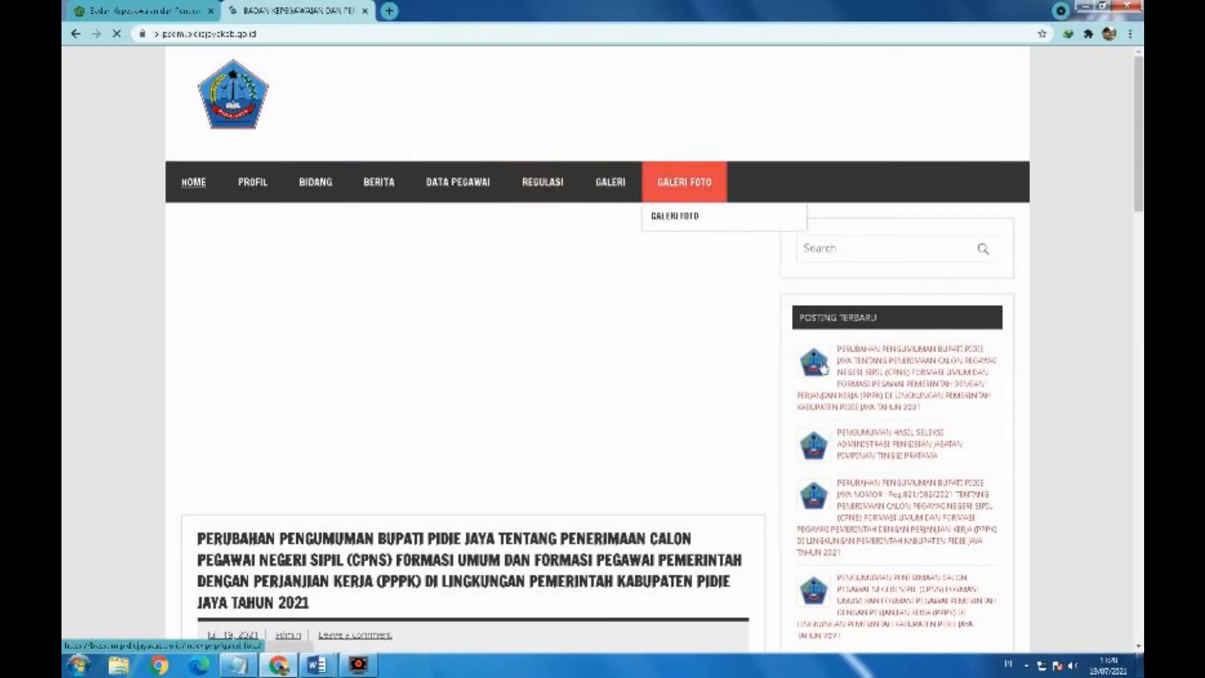
# Step: Open the LAMPIRAN 1 attachment of the 2021 CPNS and PPPK recruitment announcement on page 2 of the Pidie Jaya site
pyautogui.scroll(-4, 772, 336)
pyautogui.scroll(2, 699, 282)
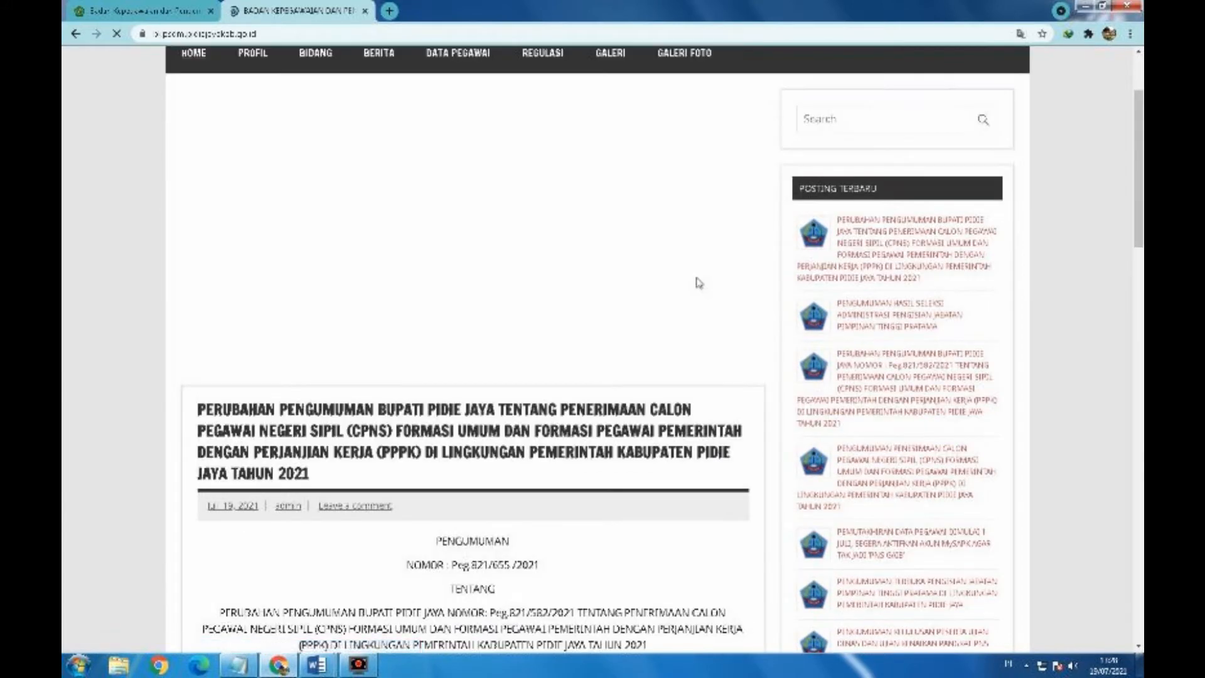
pyautogui.scroll(-7, 699, 283)
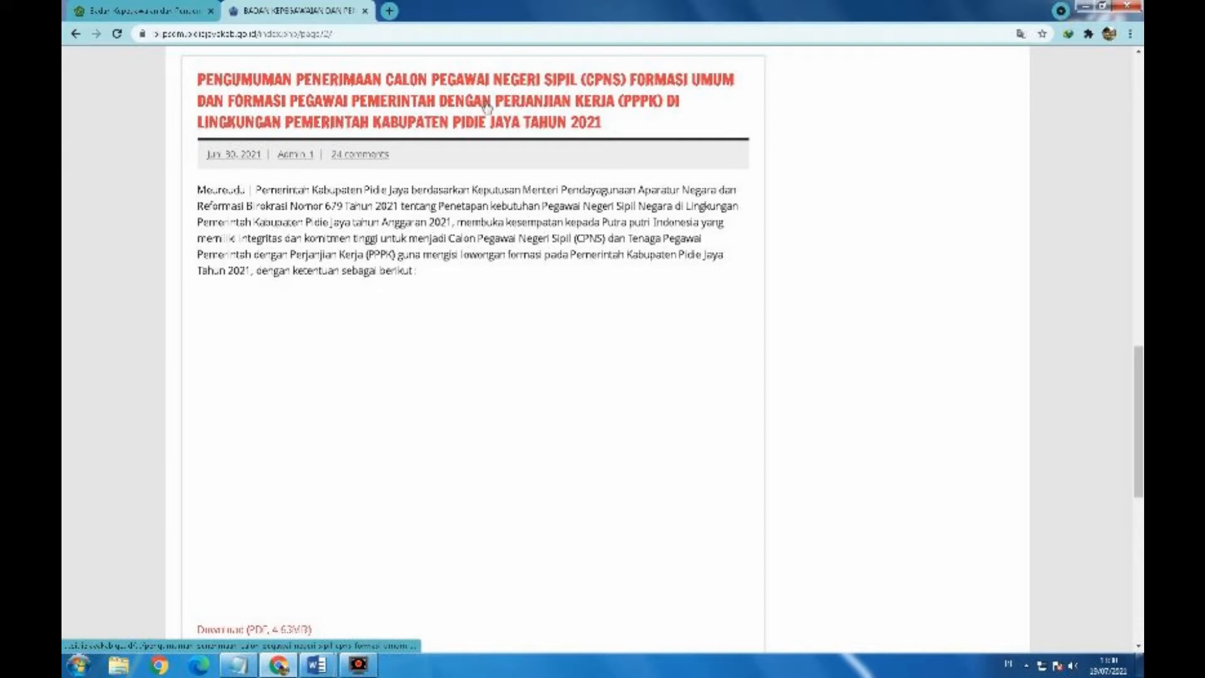
pyautogui.scroll(-2, 369, 409)
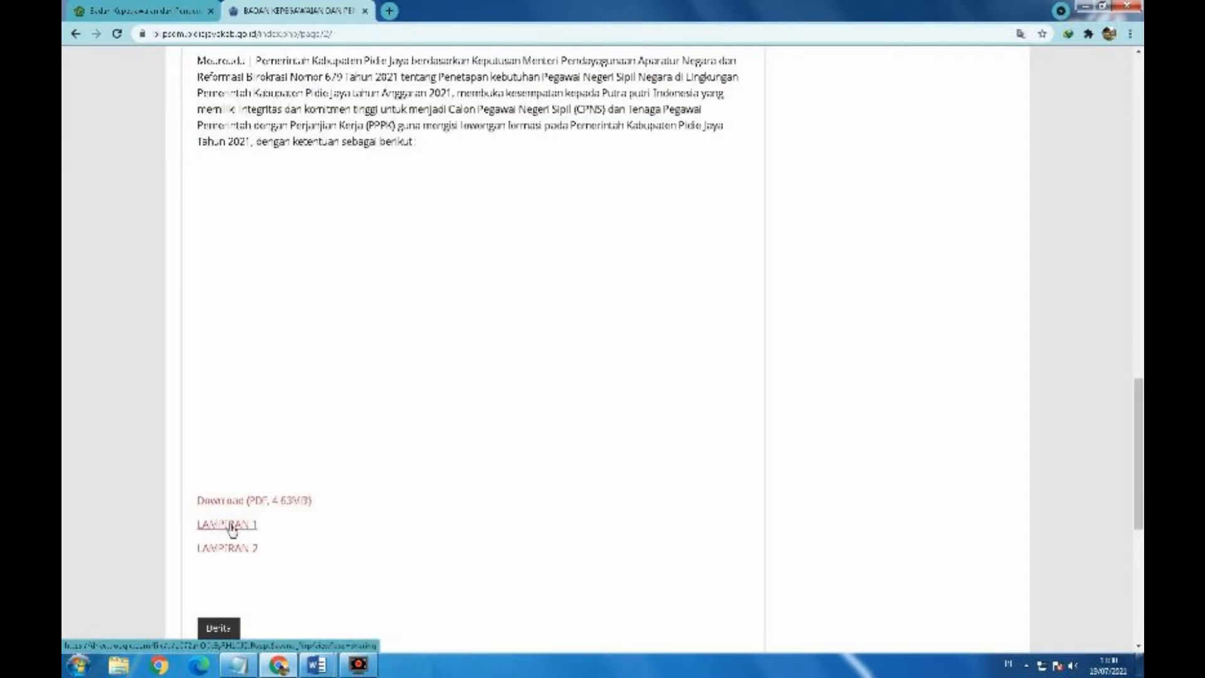
pyautogui.click(232, 526)
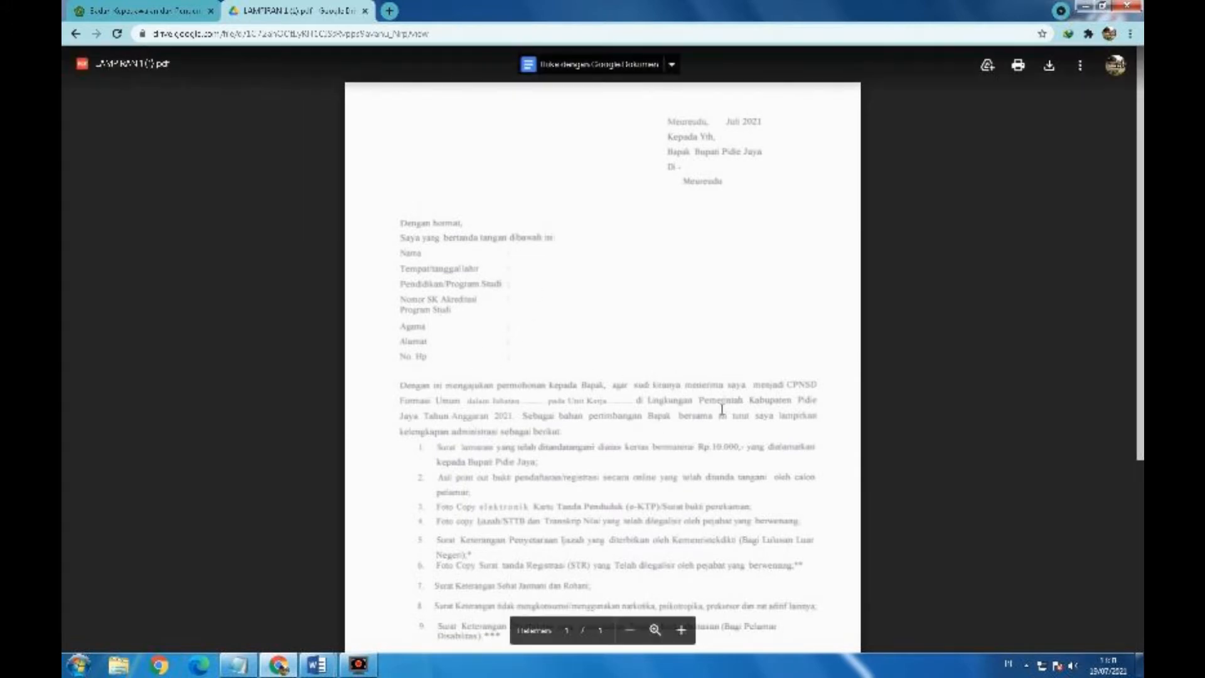
# Step: Start downloading the LAMPIRAN 1 application letter and choose the applicant's personal folder on the Desktop as its destination
pyautogui.scroll(-4, 722, 409)
pyautogui.scroll(3, 722, 409)
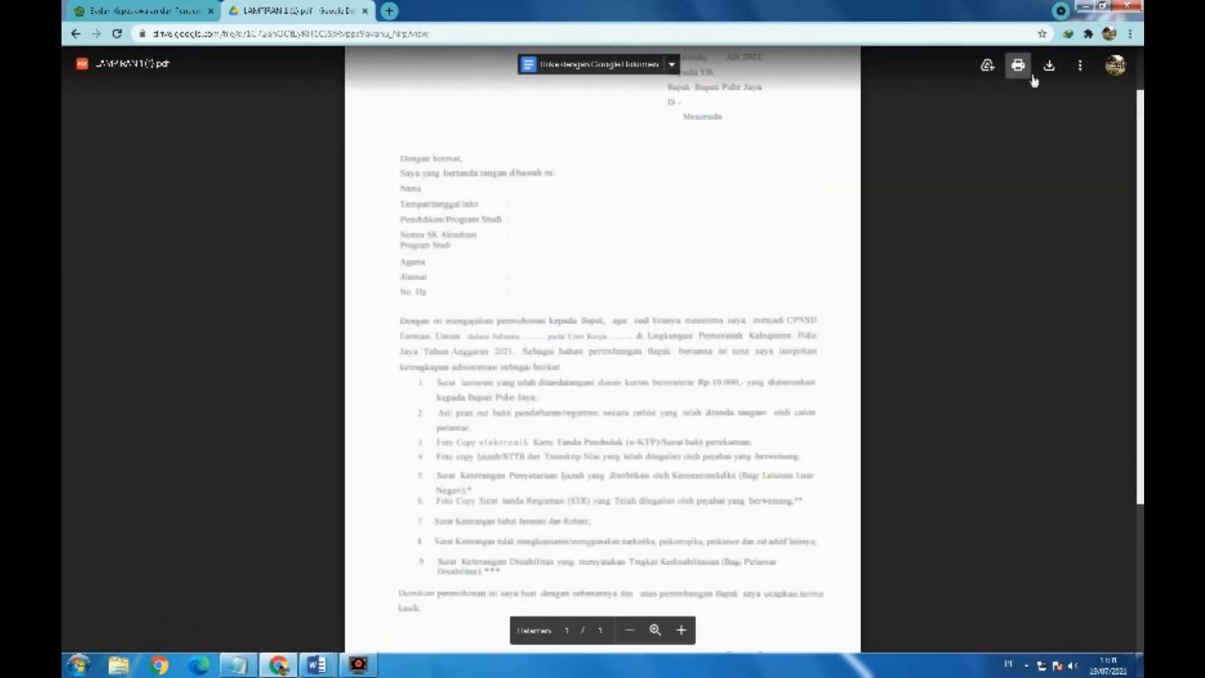
pyautogui.click(1050, 67)
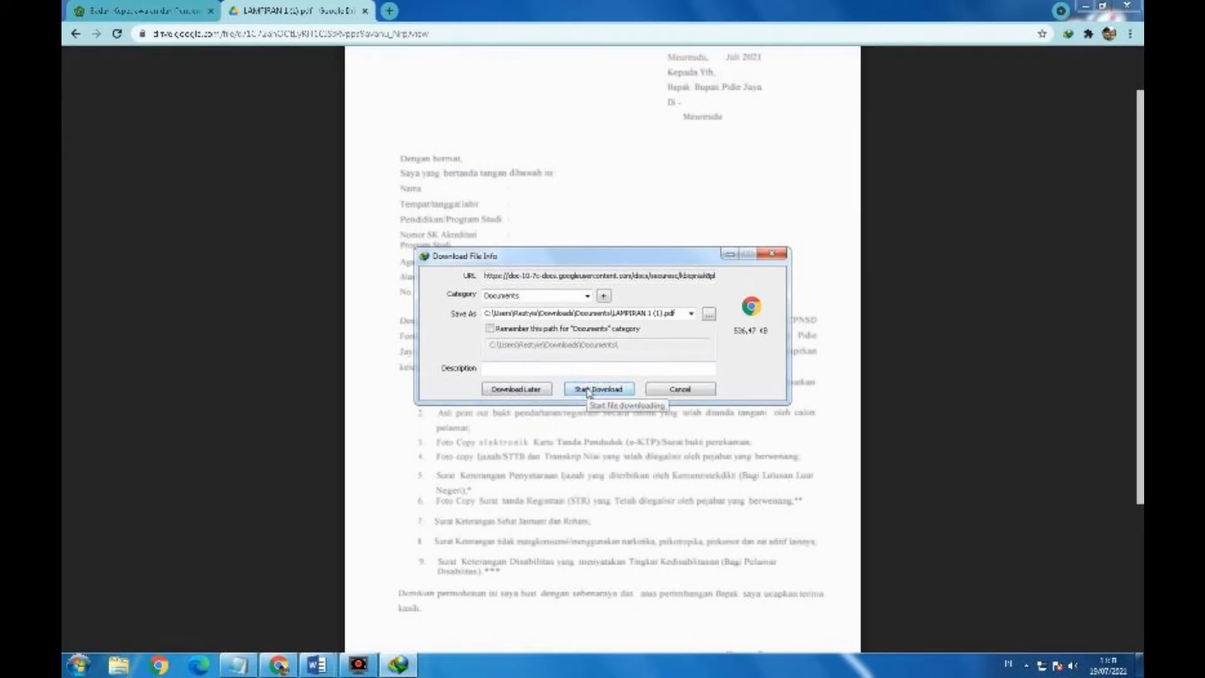
pyautogui.click(710, 315)
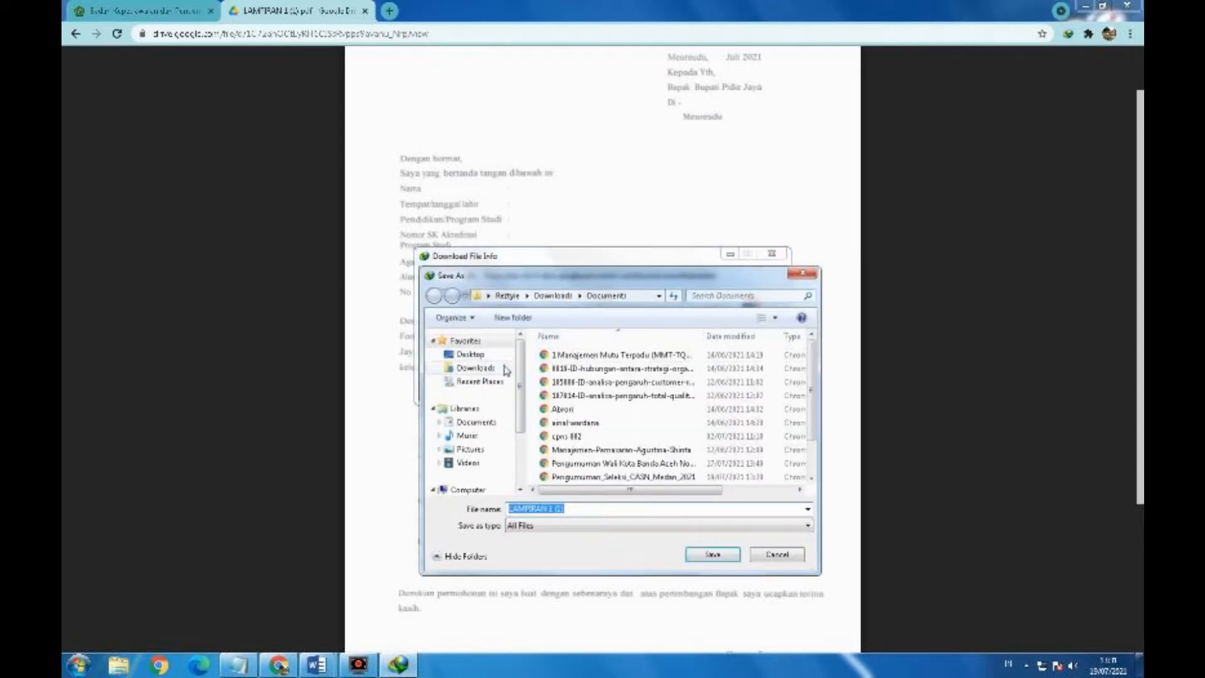
pyautogui.click(481, 359)
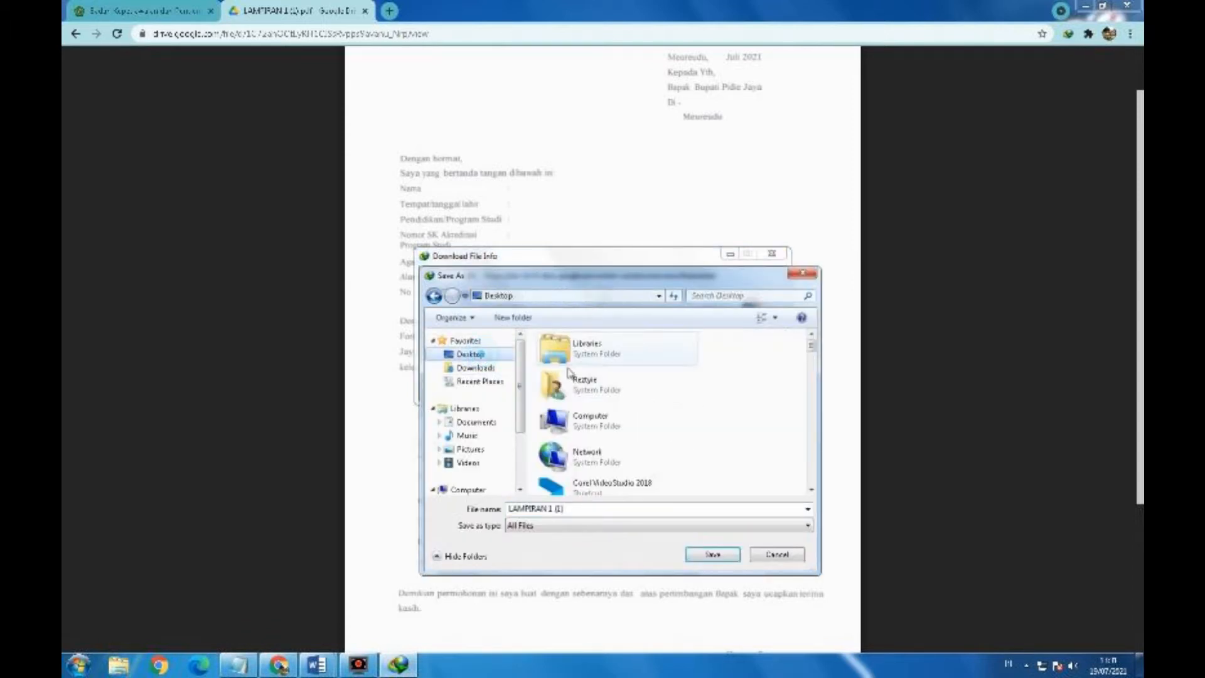
pyautogui.click(580, 401)
pyautogui.scroll(-3, 580, 405)
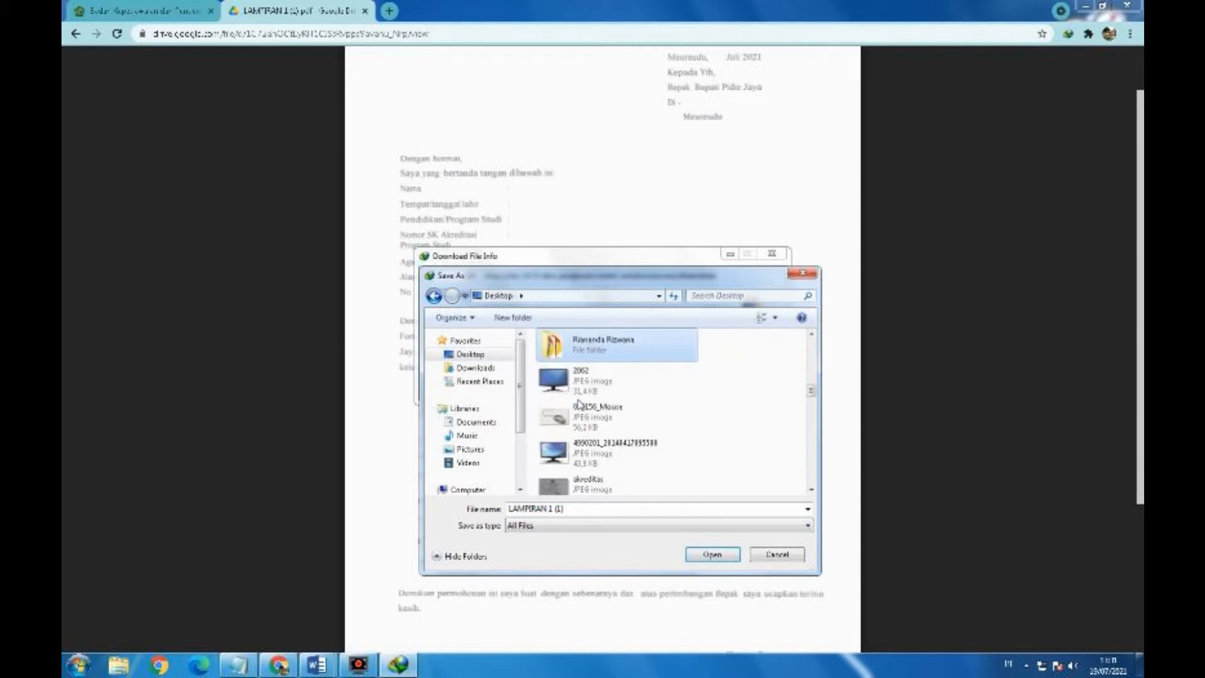
pyautogui.press('Return')
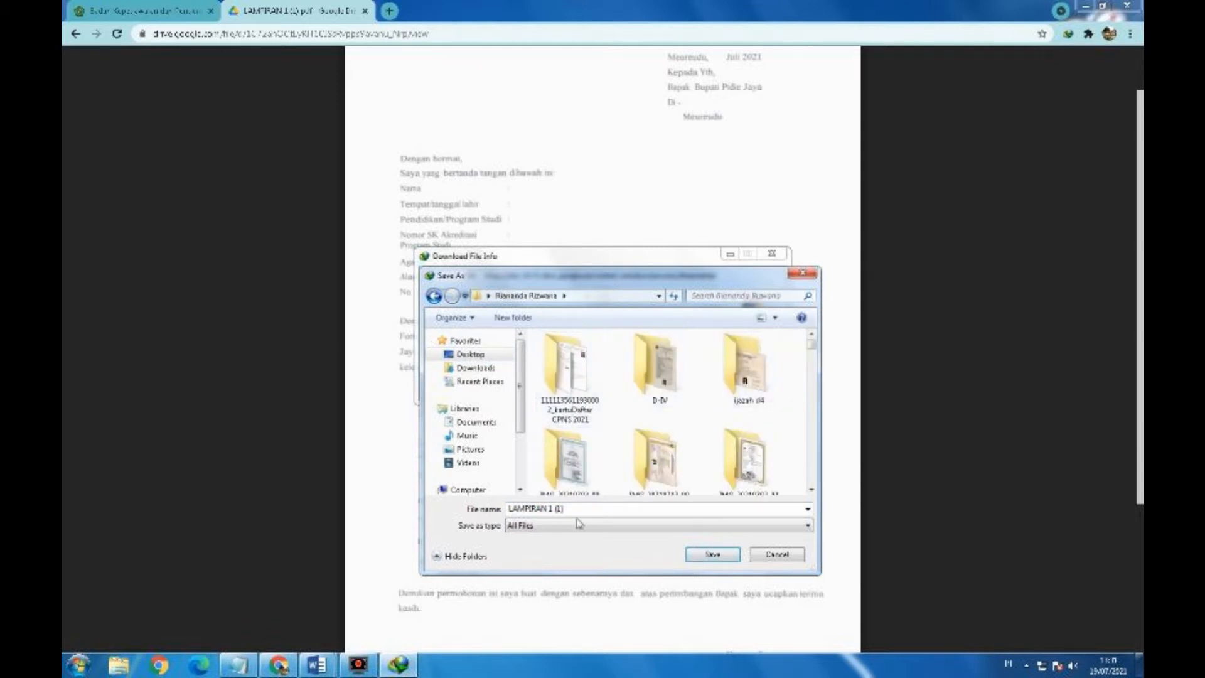
# Step: Name the file "surat lamaran cpns pidie jaya" and download it to the chosen folder
pyautogui.click(600, 512)
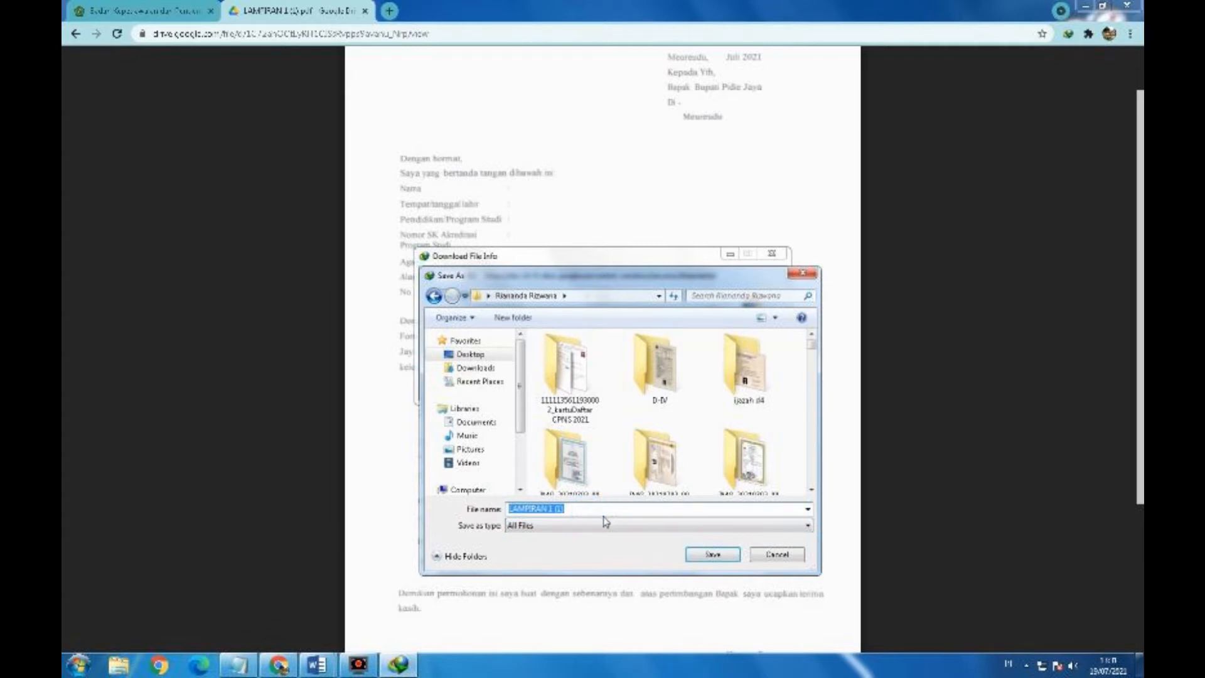
pyautogui.write('surat lamaran')
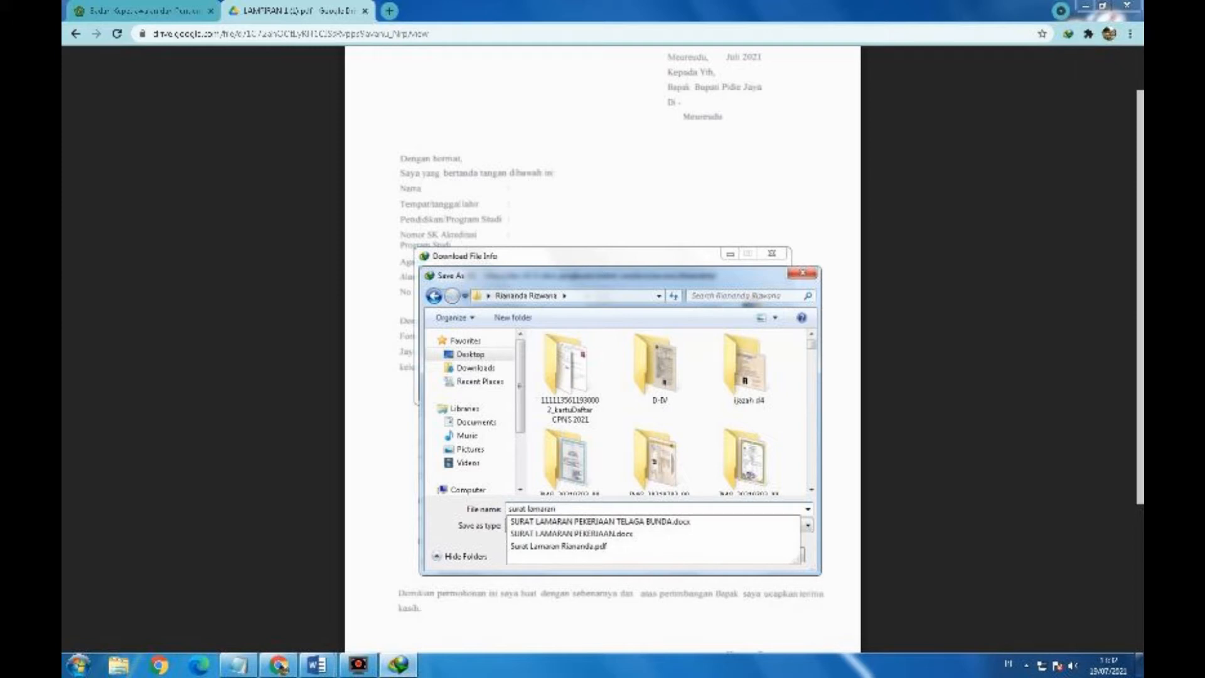
pyautogui.write(' cpns pidie jaya')
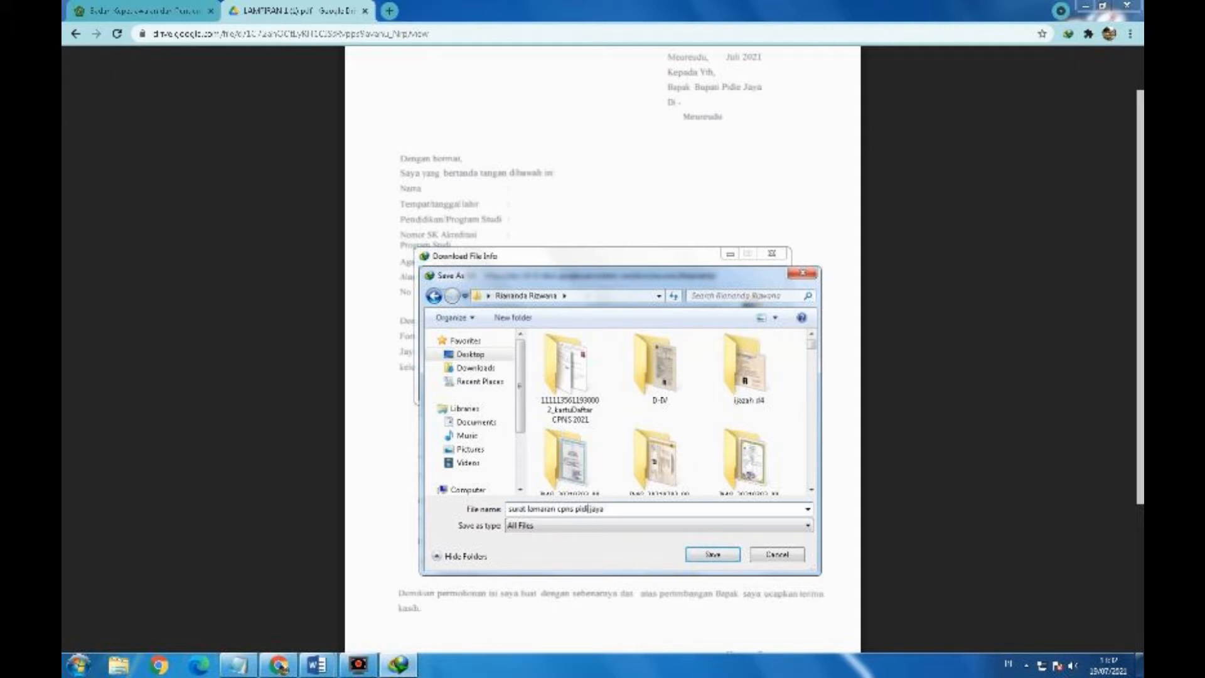
pyautogui.click(712, 554)
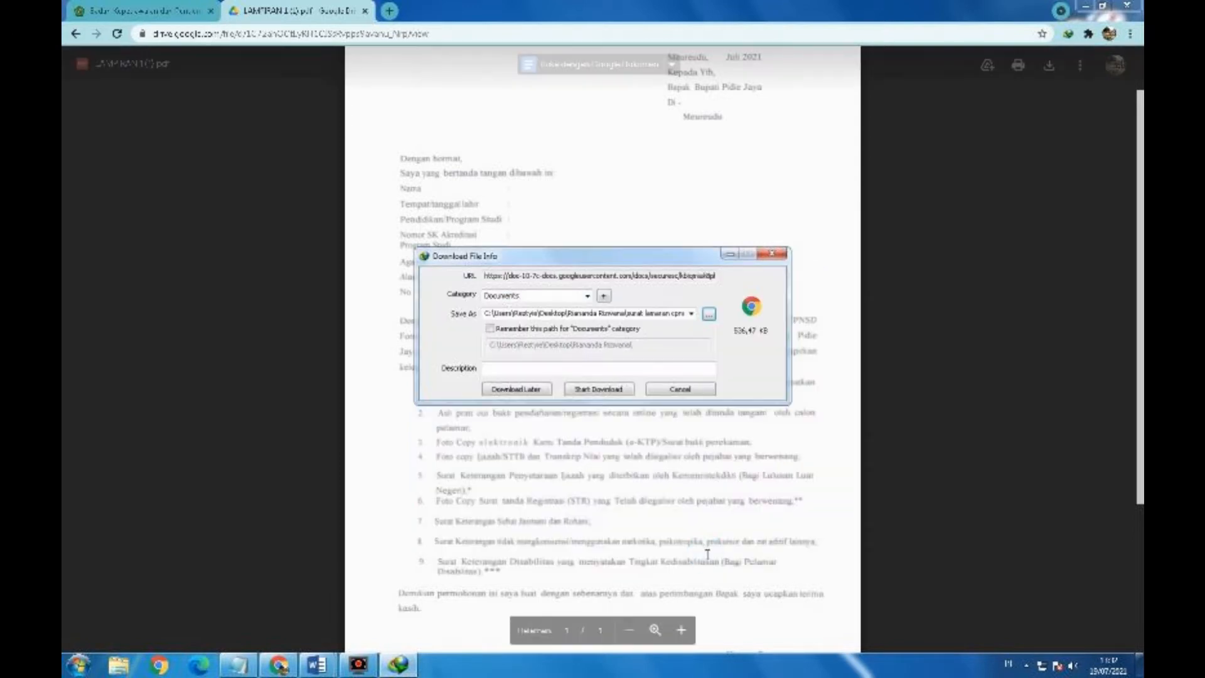
pyautogui.click(616, 390)
pyautogui.click(713, 372)
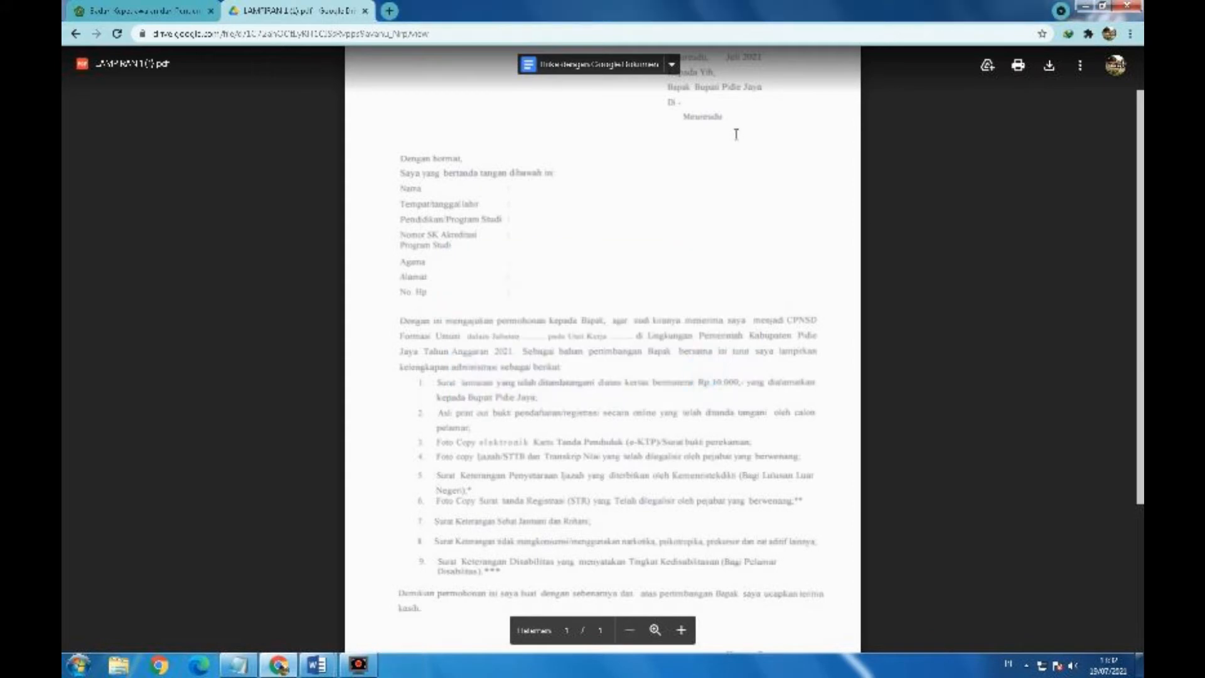
# Step: Return to the recruitment announcement and open the LAMPIRAN 2 attachment to look over the statement form
pyautogui.hotkey('alt', 'Left')
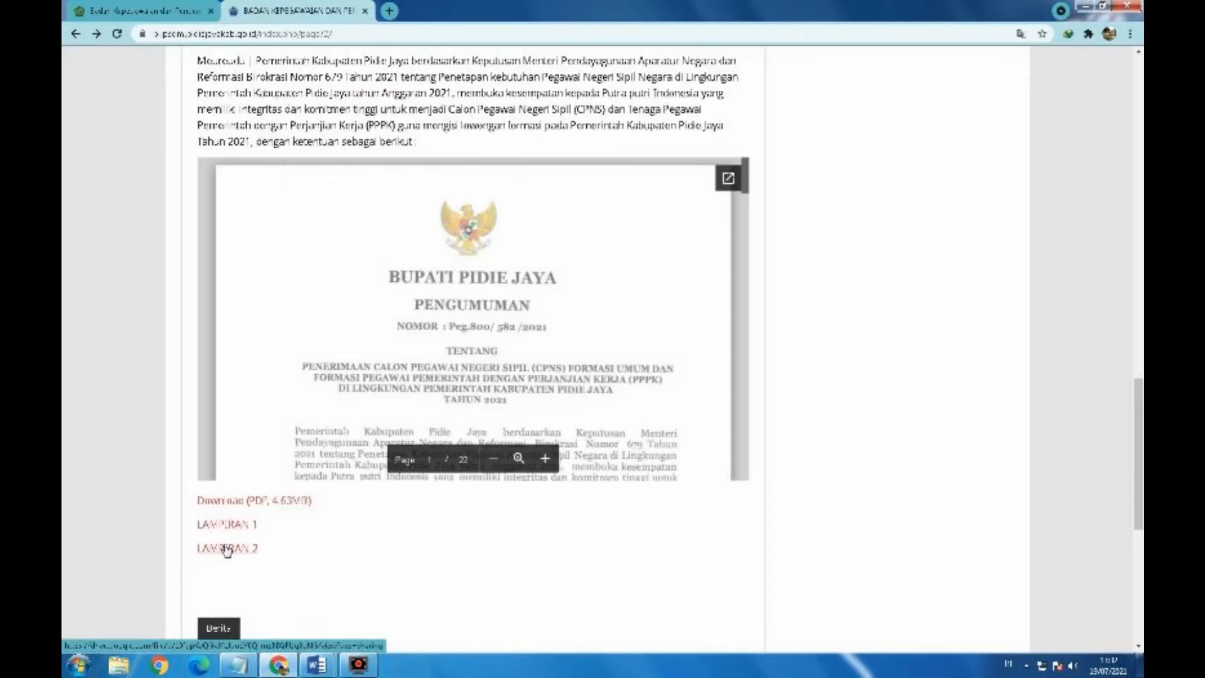
pyautogui.click(226, 550)
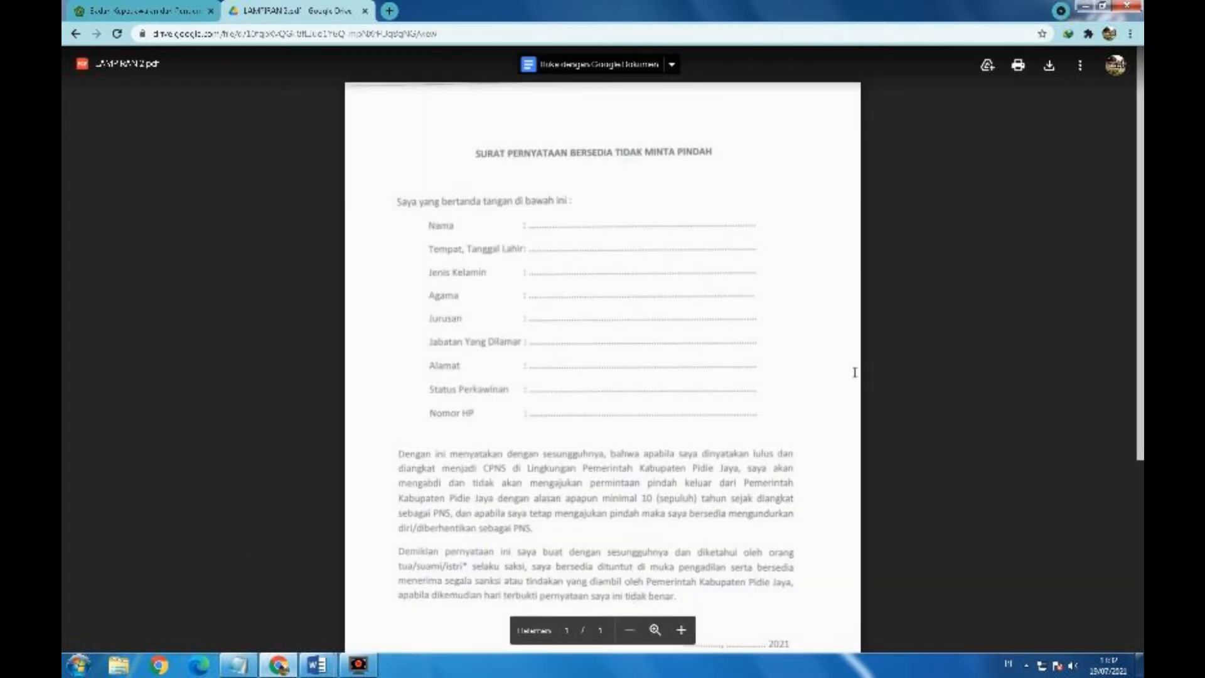
pyautogui.scroll(-3, 854, 372)
pyautogui.scroll(2, 855, 372)
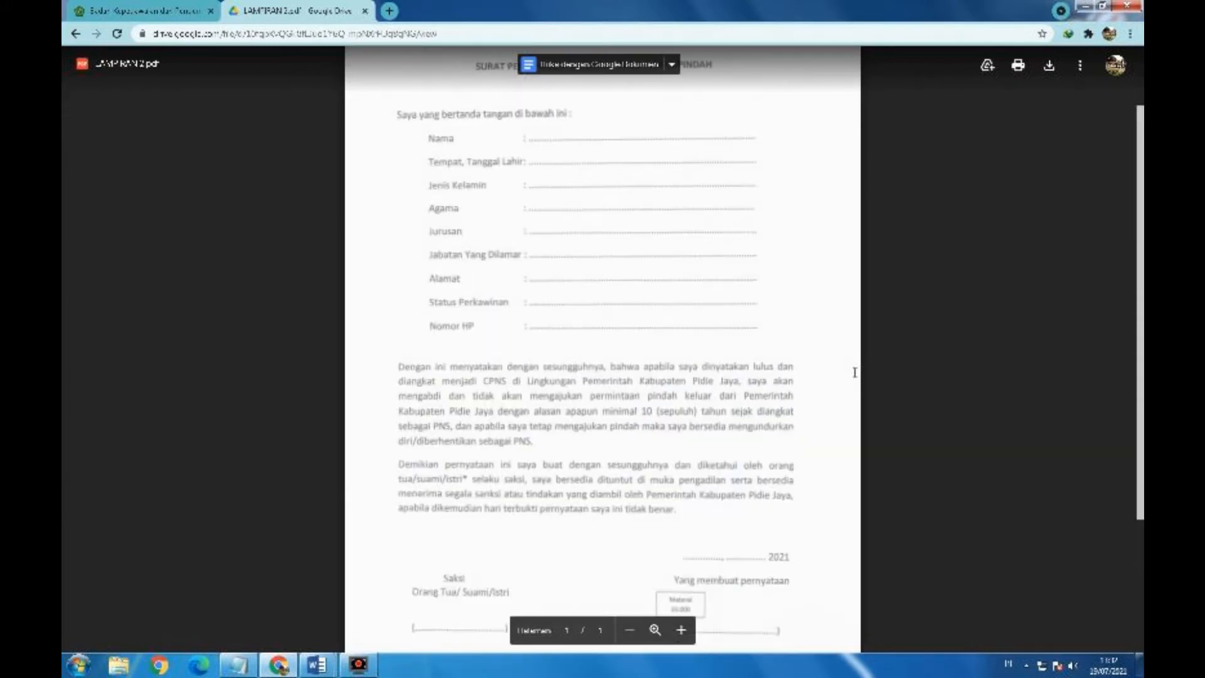
pyautogui.scroll(2, 854, 372)
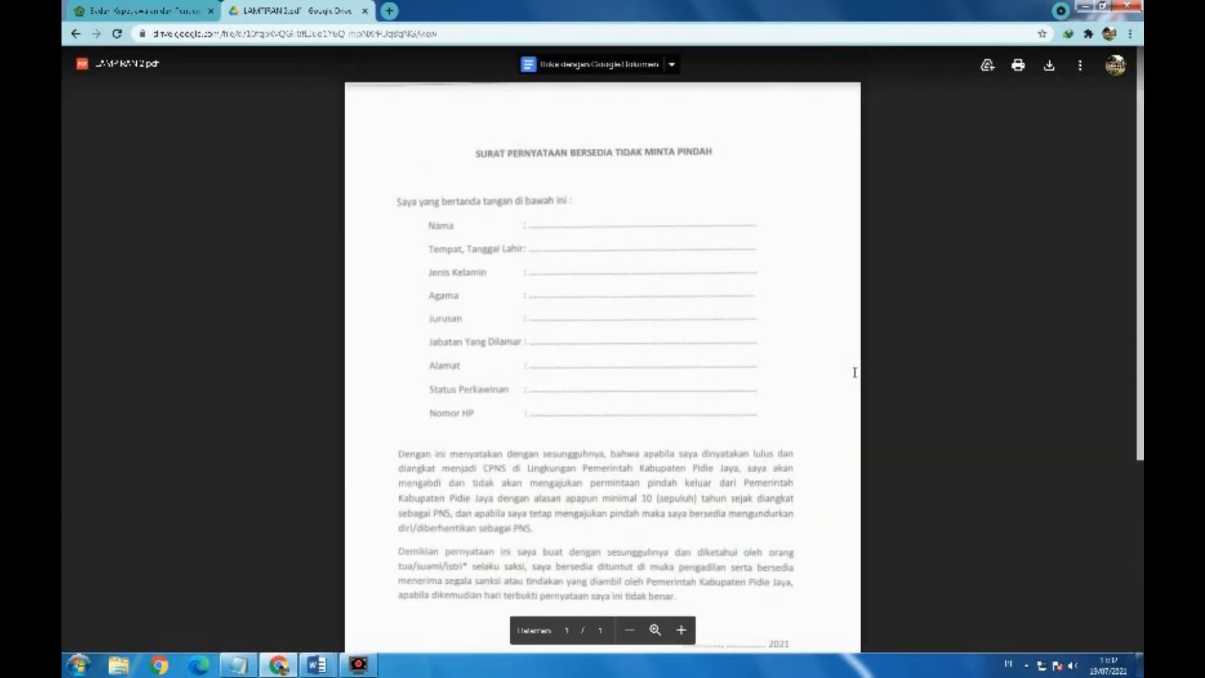
# Step: Start downloading the LAMPIRAN 2 statement and set the applicant's personal folder on the Desktop as its destination
pyautogui.click(1048, 67)
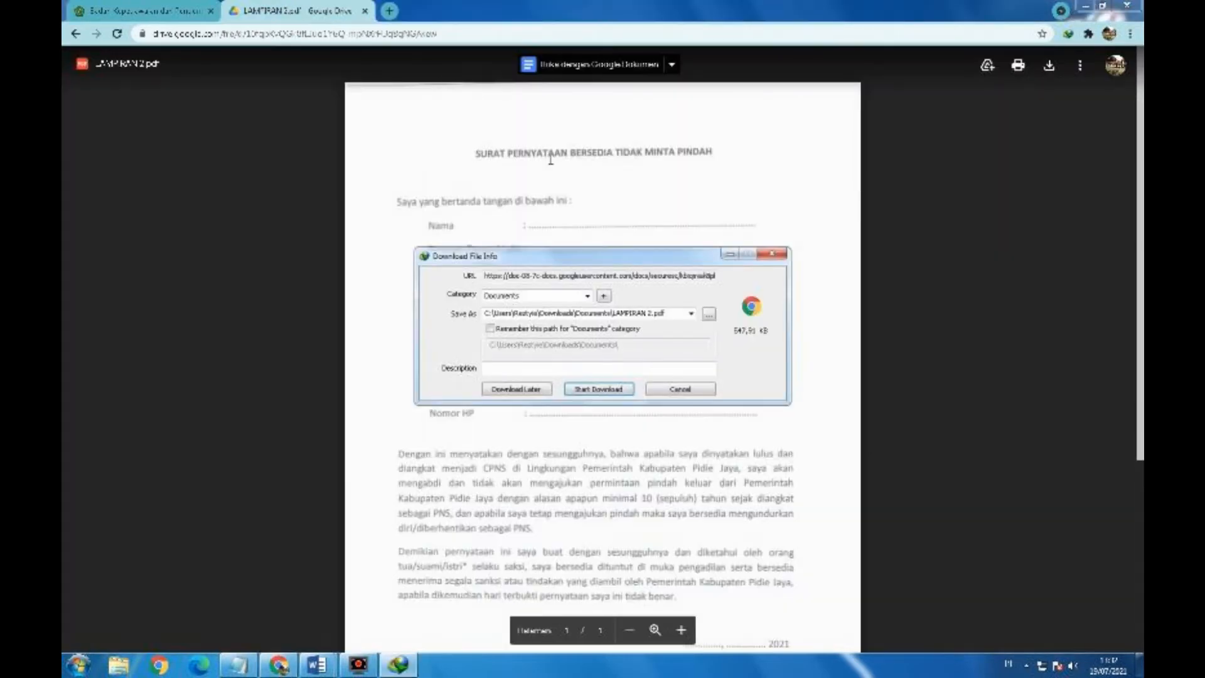
pyautogui.click(706, 312)
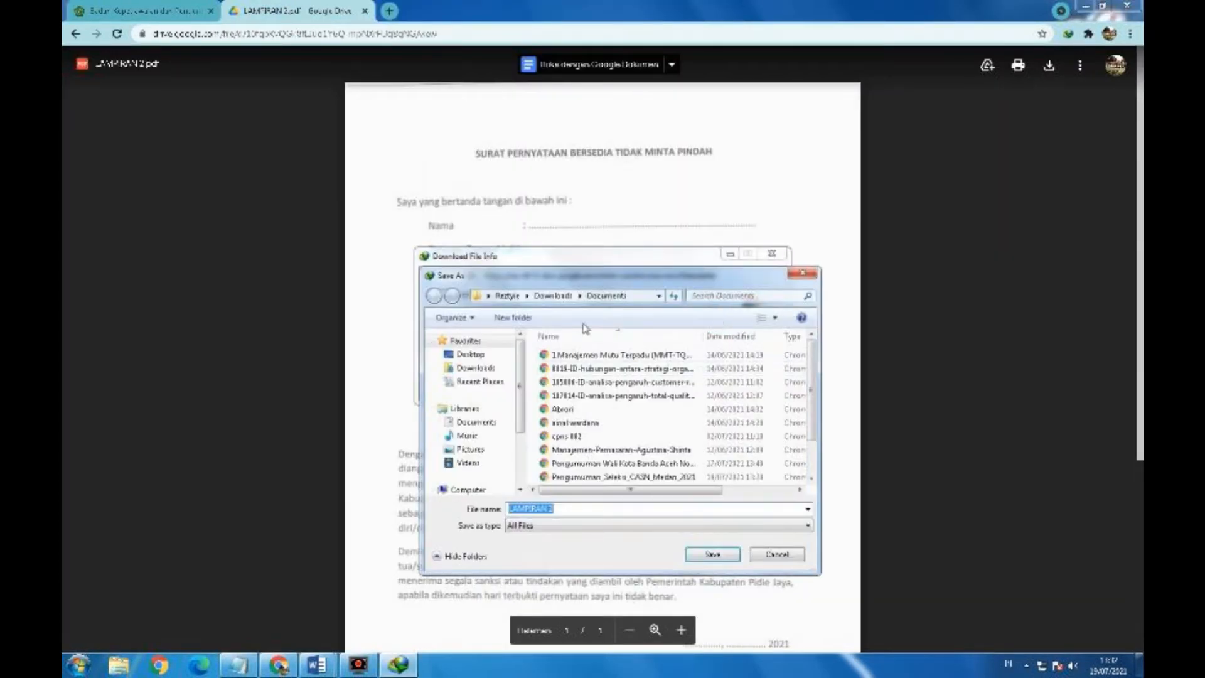
pyautogui.click(465, 355)
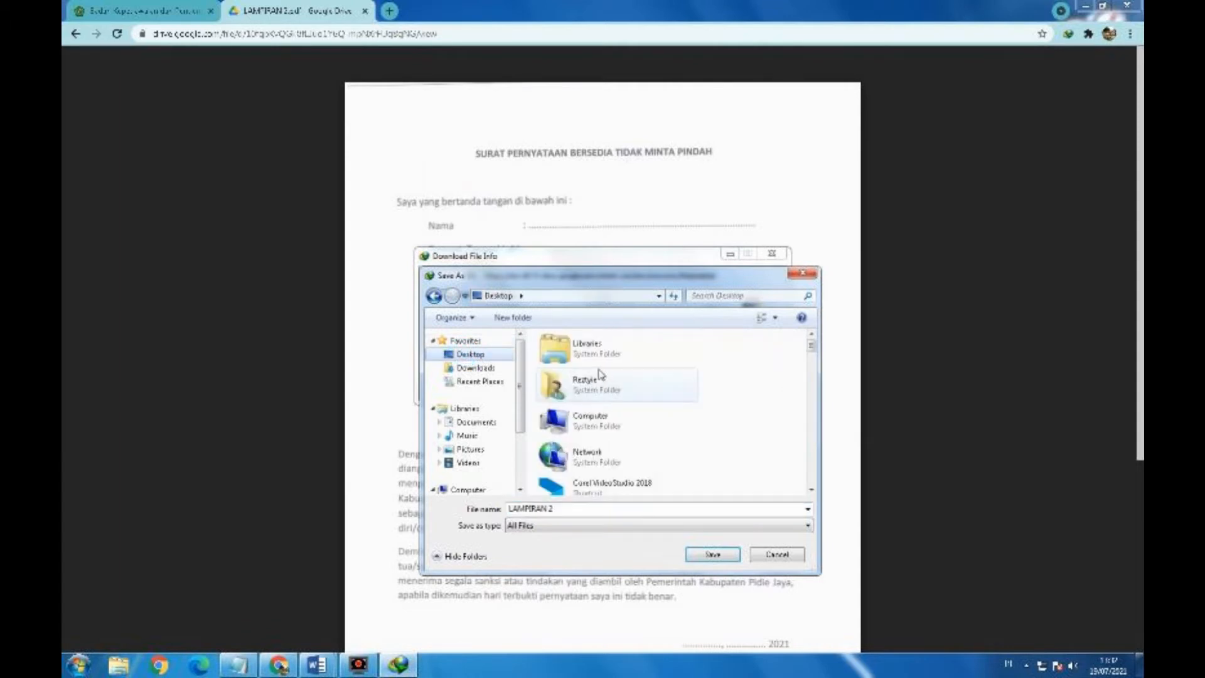
pyautogui.click(602, 350)
pyautogui.press('Down')
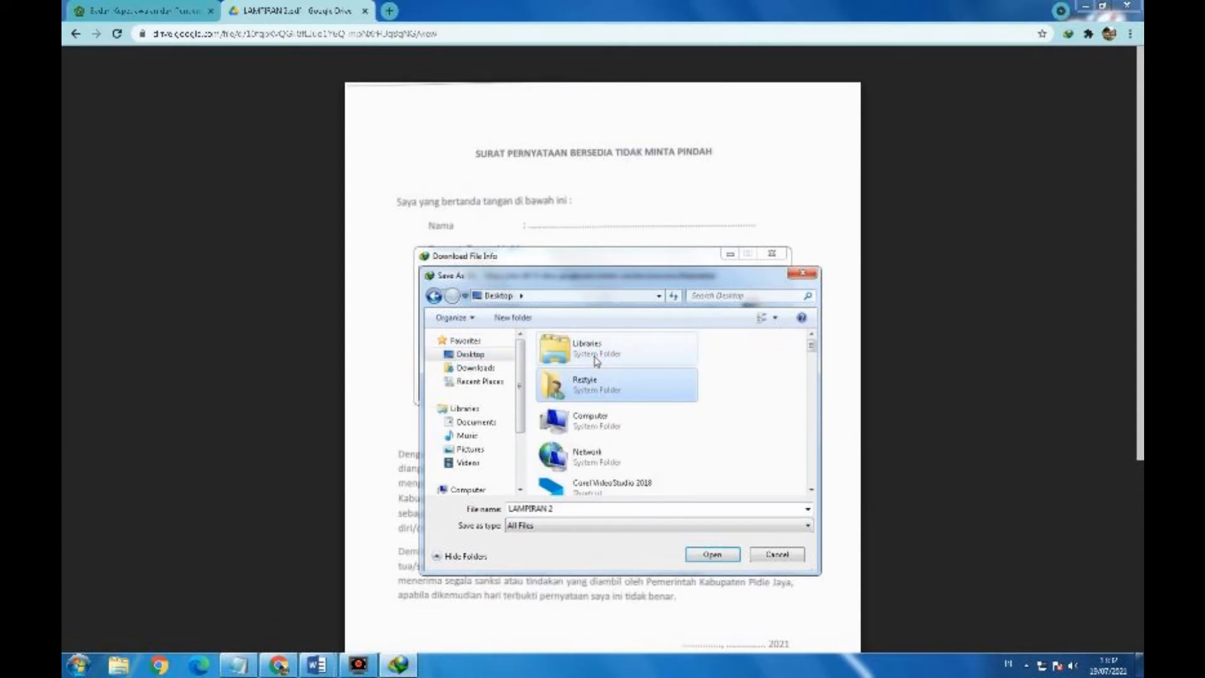
pyautogui.doubleClick(632, 405)
# Step: Name the file "surat pernyataan tidak minta pindah" and download it to the chosen folder
pyautogui.moveTo(555, 509); pyautogui.dragTo(457, 510)
pyautogui.write('s')
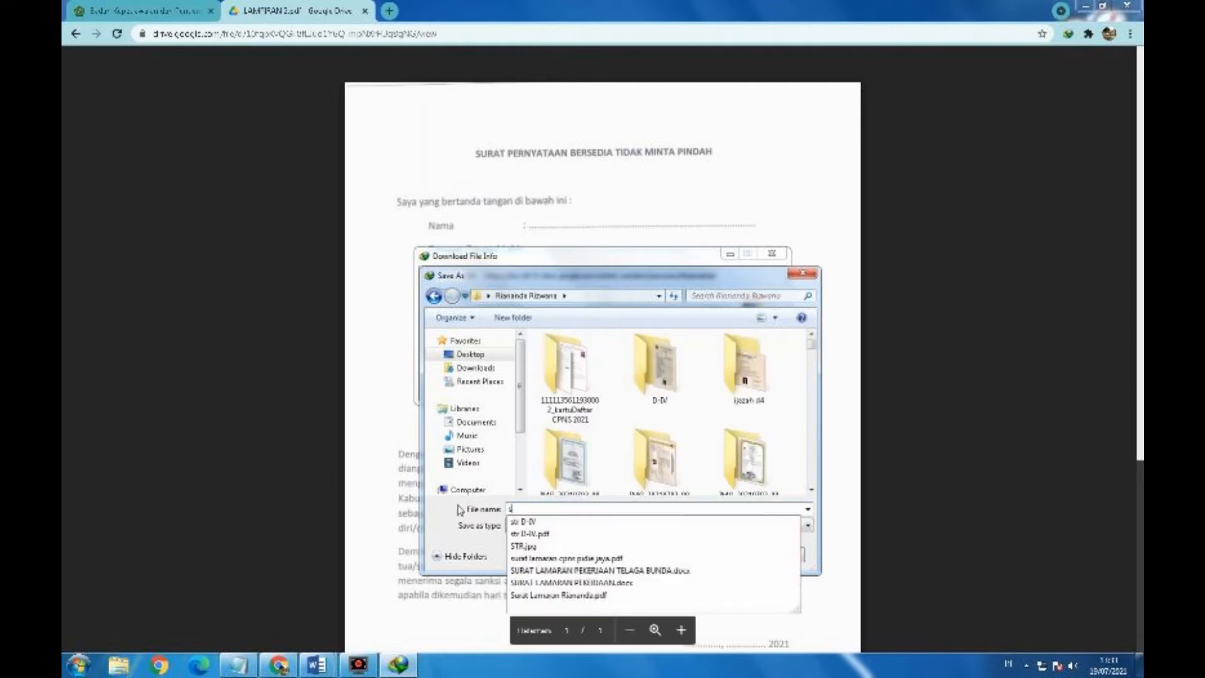
pyautogui.write('urat pd')
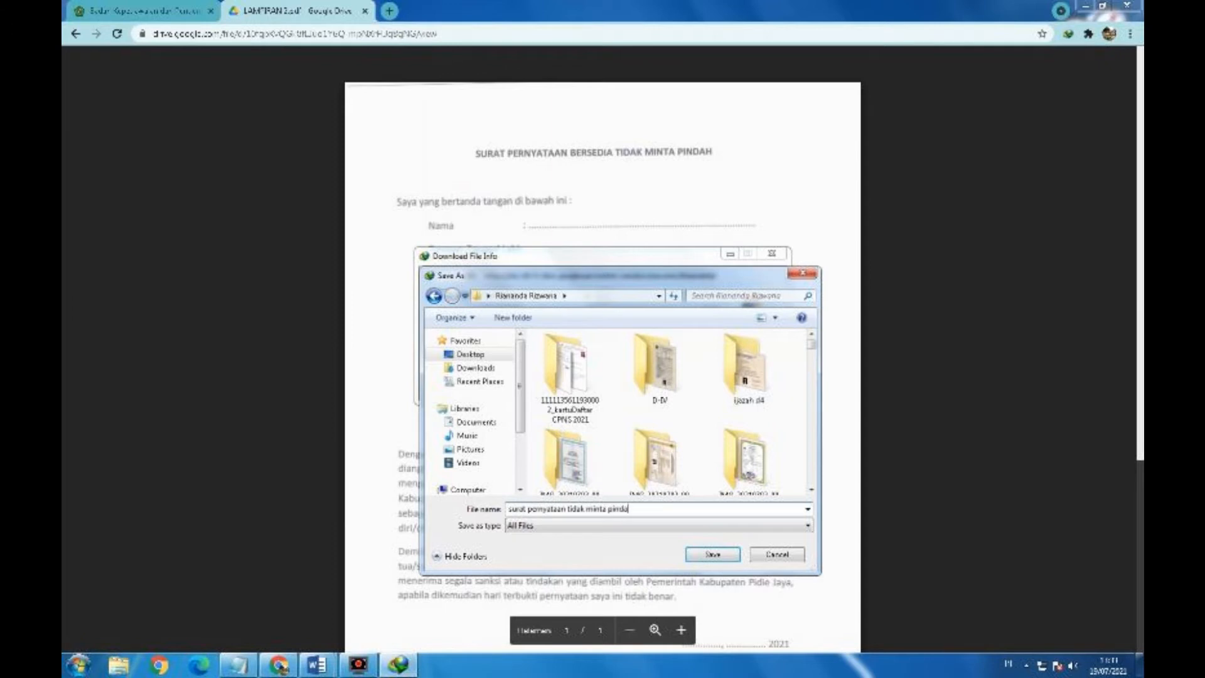
pyautogui.click(712, 554)
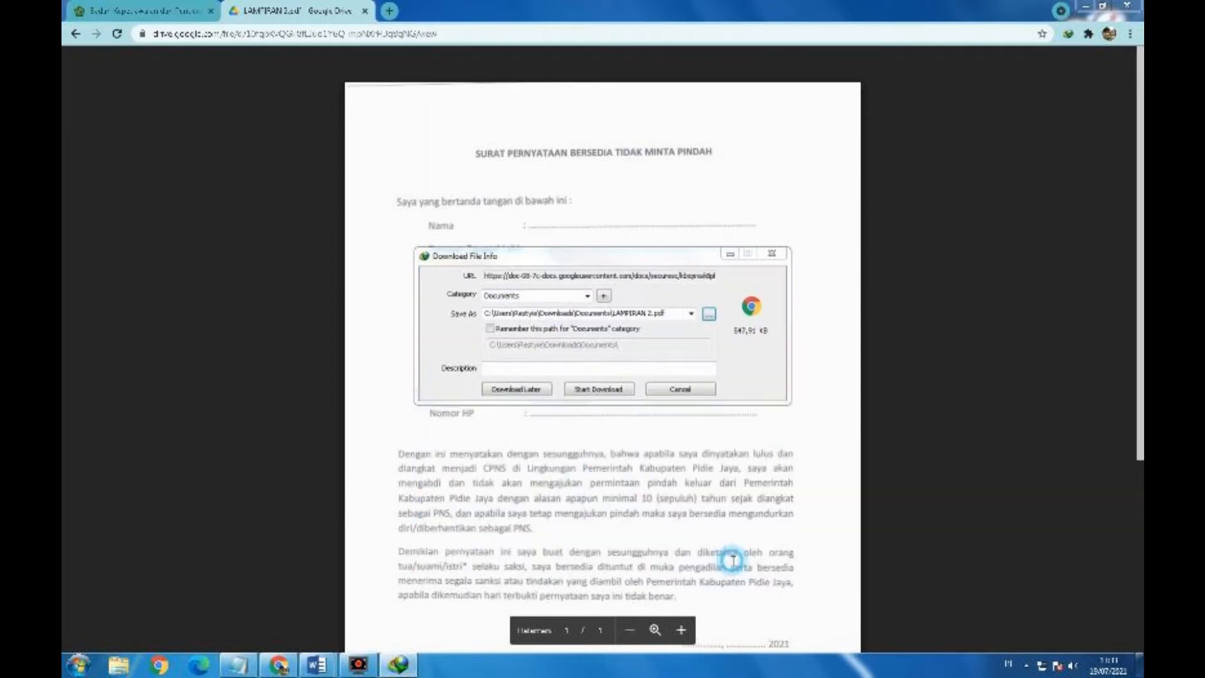
pyautogui.click(616, 388)
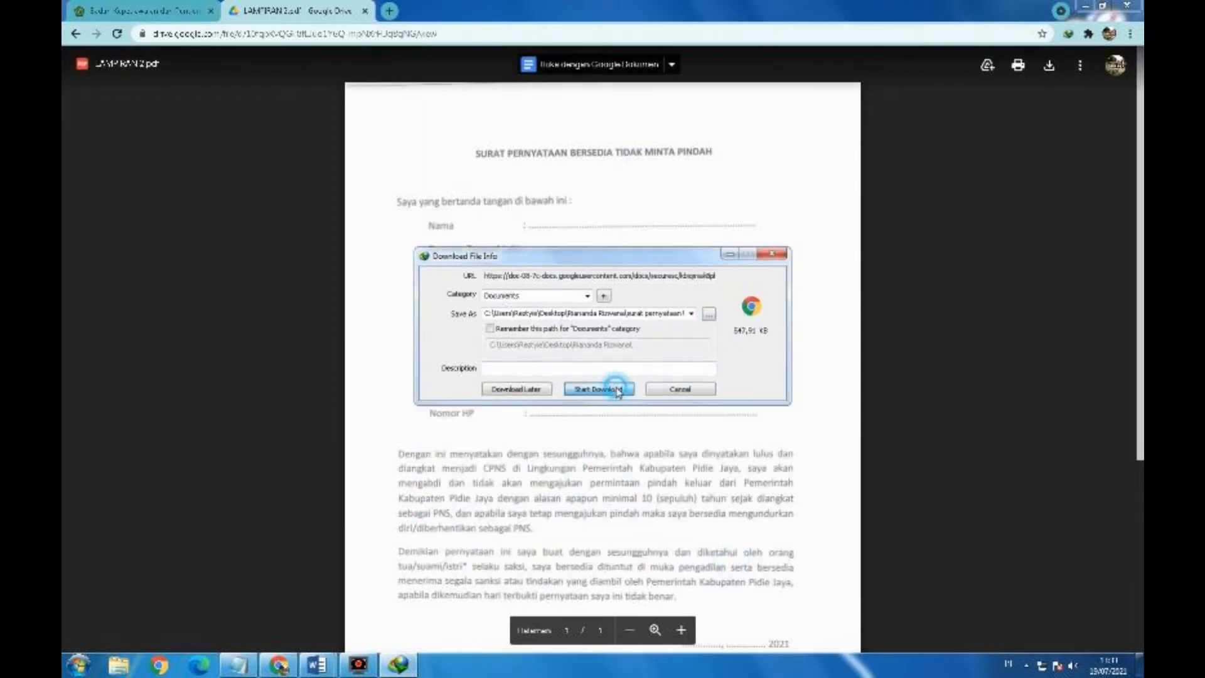
pyautogui.click(693, 374)
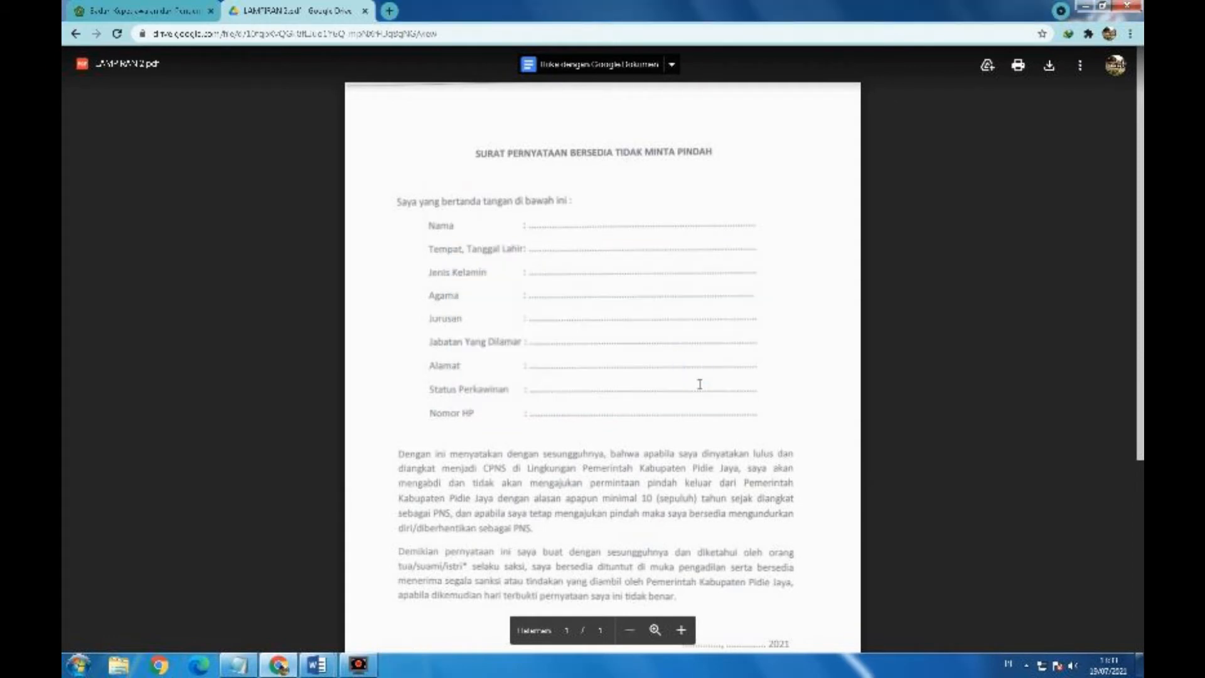
# Step: Review the LAMPIRAN 2 statement form from its data fields to the signature section, and minimize the browser window
pyautogui.scroll(-5, 581, 284)
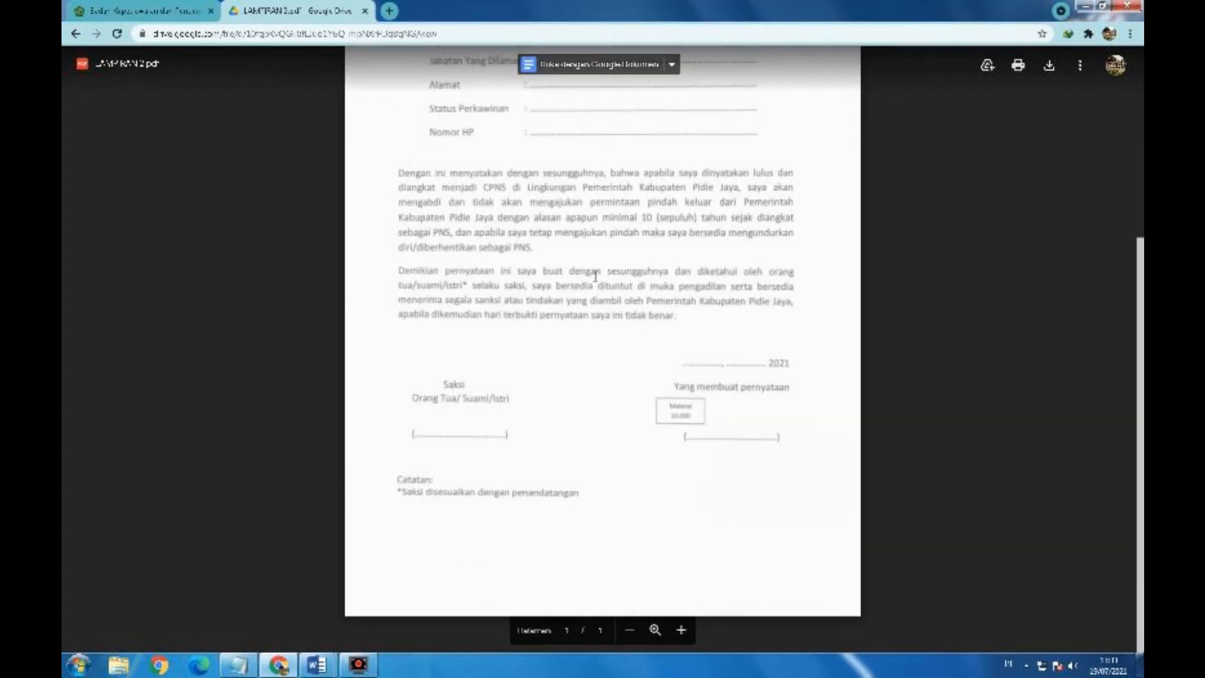
pyautogui.scroll(4, 595, 276)
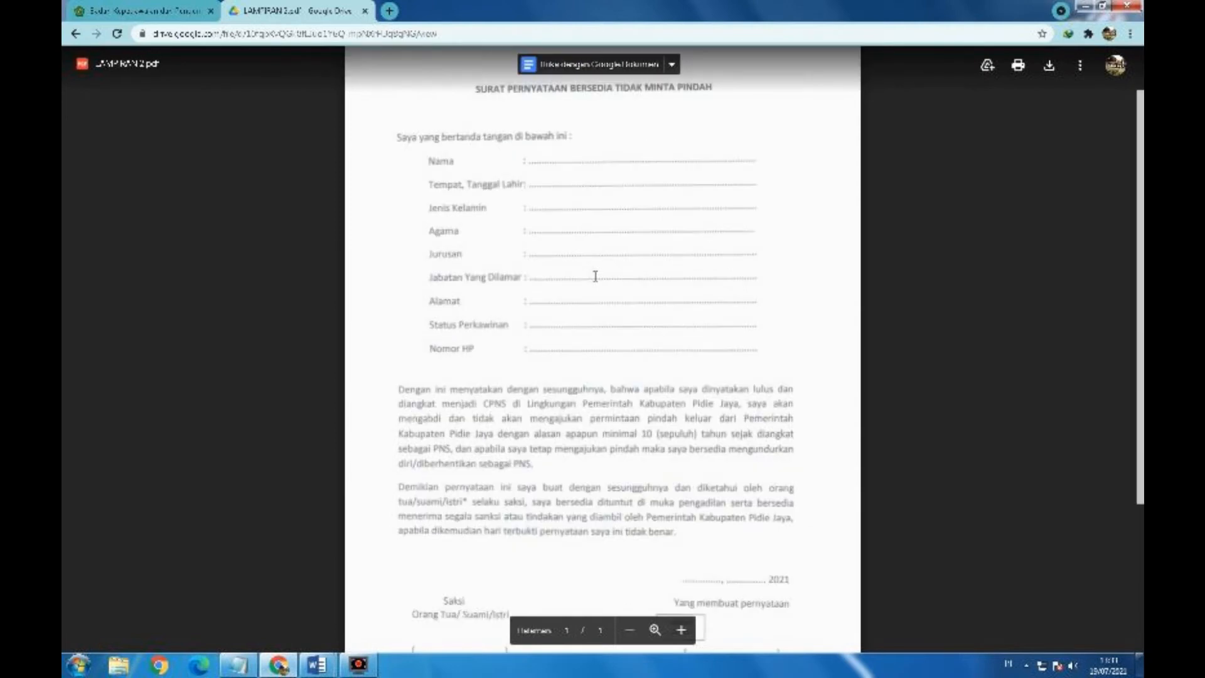
pyautogui.scroll(-3, 595, 276)
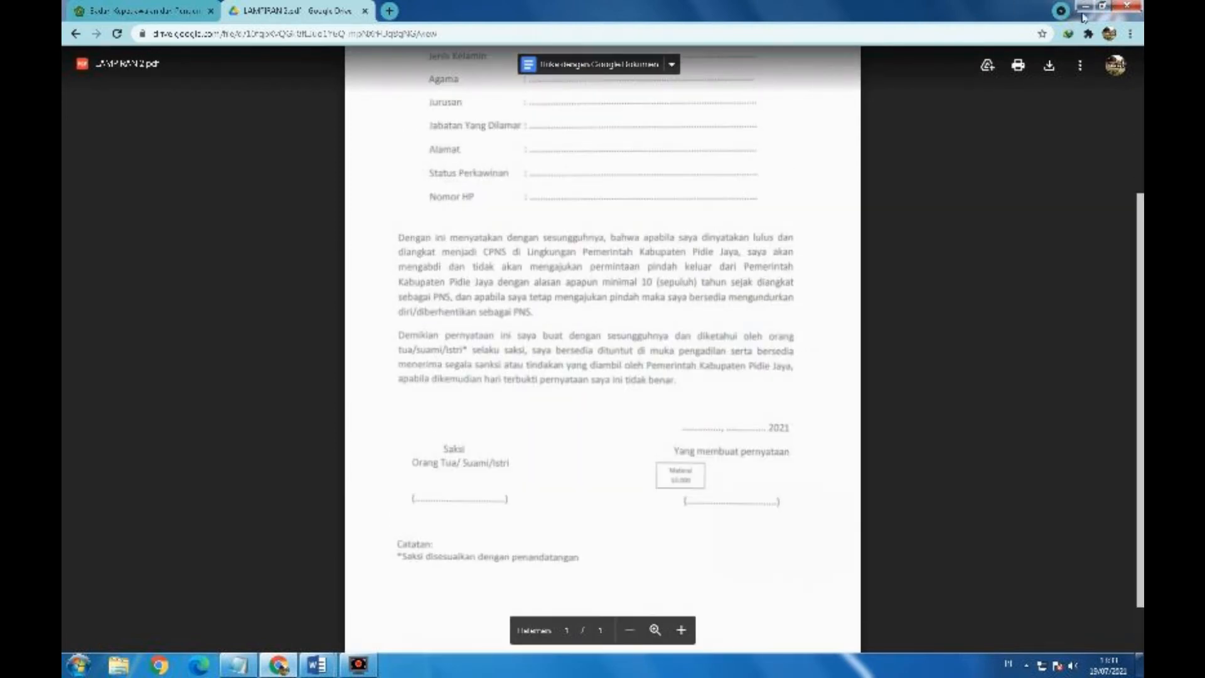
pyautogui.click(1084, 6)
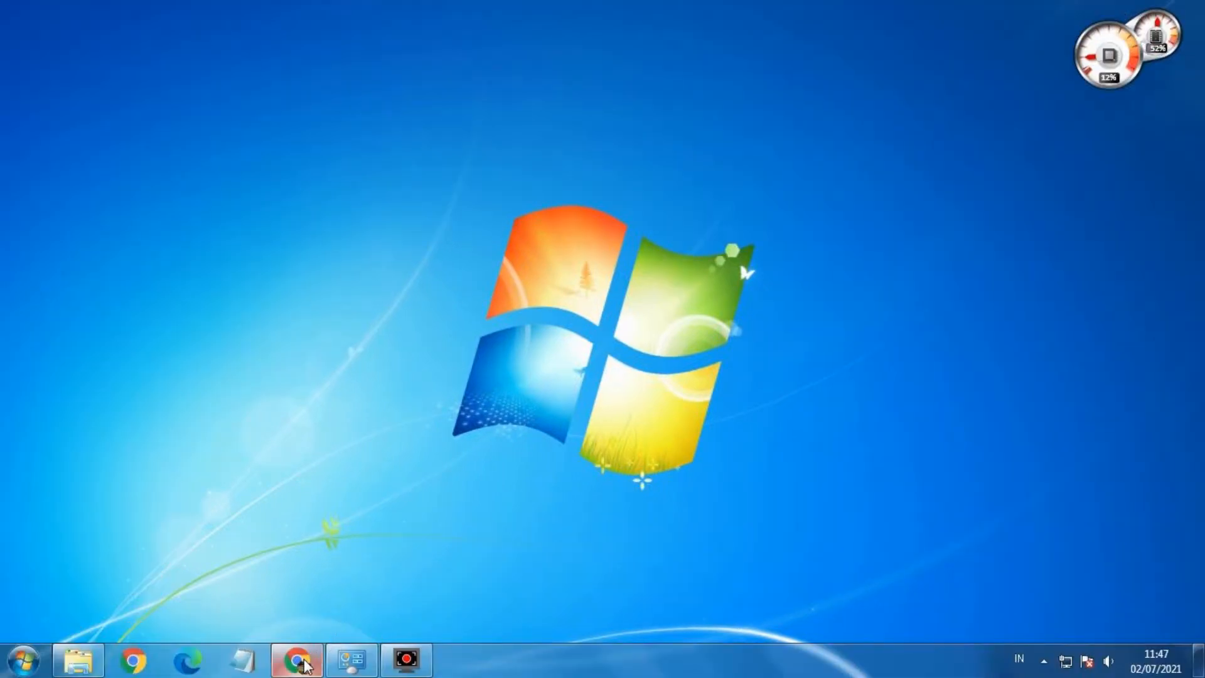
# Step: Bring up the SSCASN document upload page and highlight the Scan Transkrip Nilai requirement, including its file size and format
pyautogui.click(309, 654)
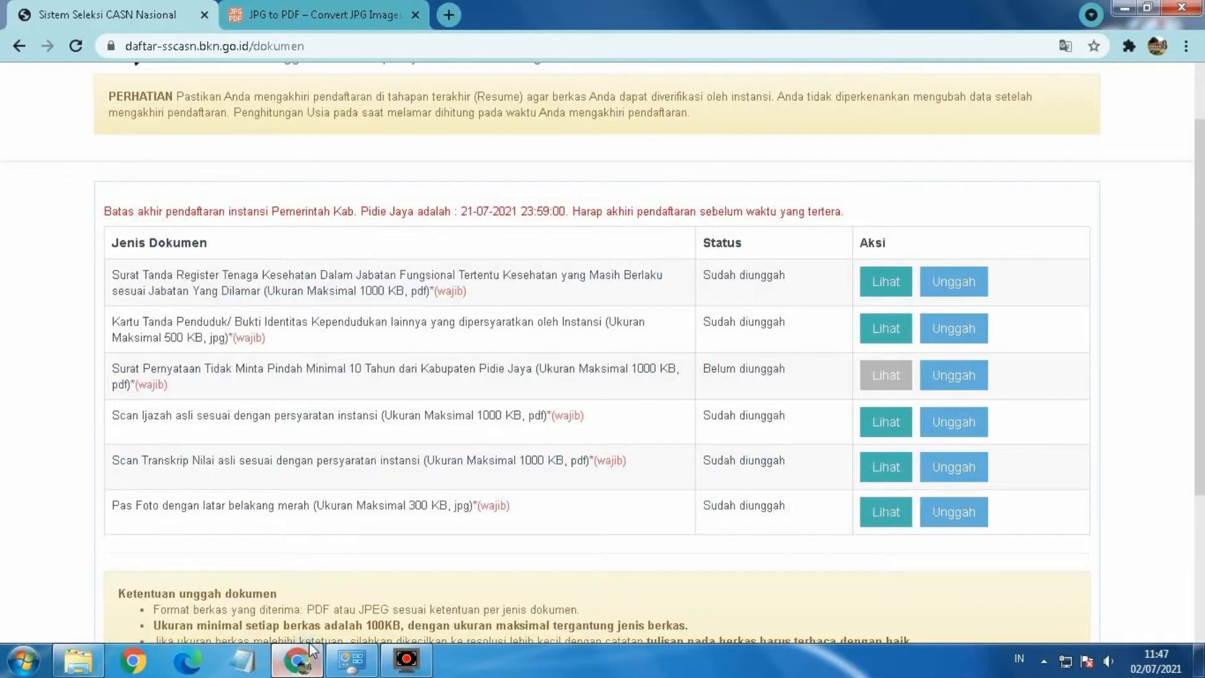
pyautogui.click(111, 459)
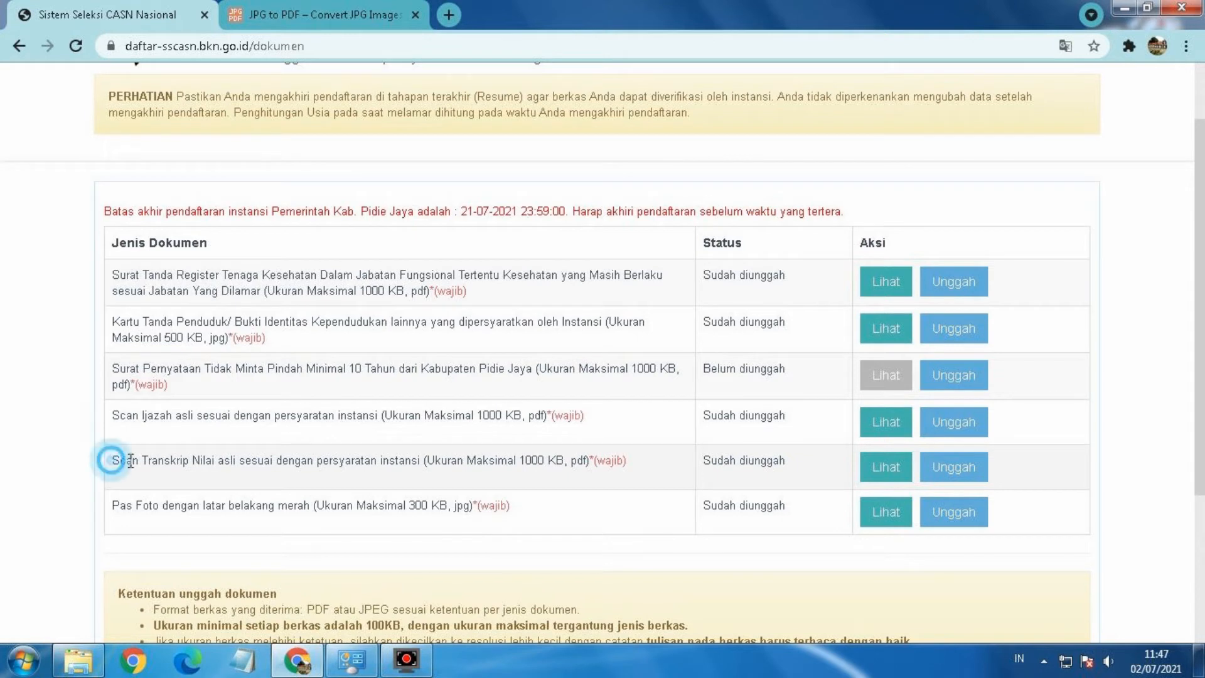
pyautogui.moveTo(130, 460); pyautogui.dragTo(634, 462)
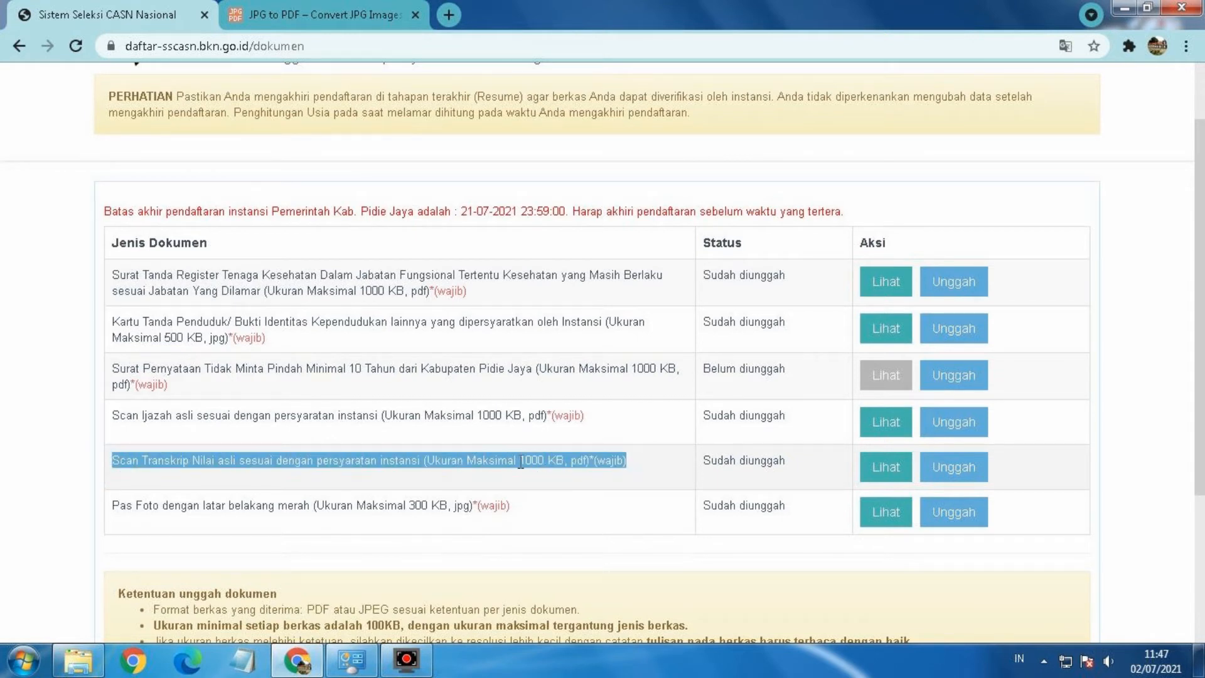
# Step: Upload the PDF "transkip nilai D-IV" for the Scan Transkrip Nilai requirement
pyautogui.moveTo(520, 461); pyautogui.dragTo(557, 461)
pyautogui.click(535, 476)
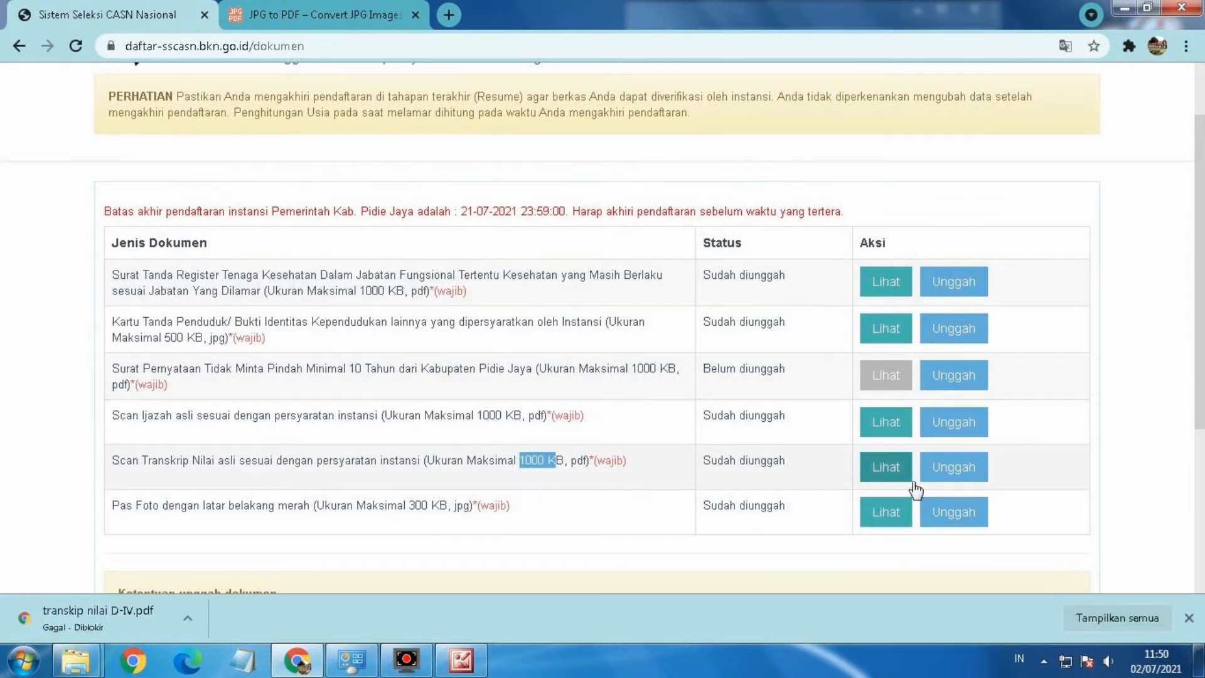
pyautogui.click(971, 478)
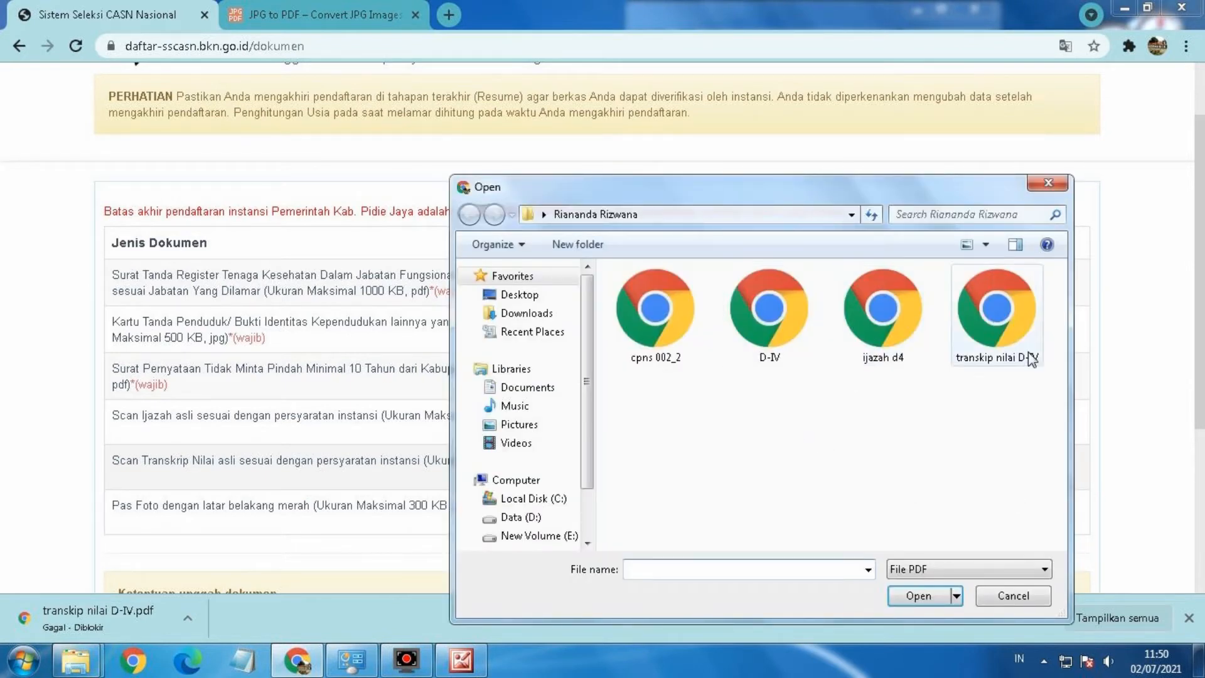
pyautogui.click(1020, 340)
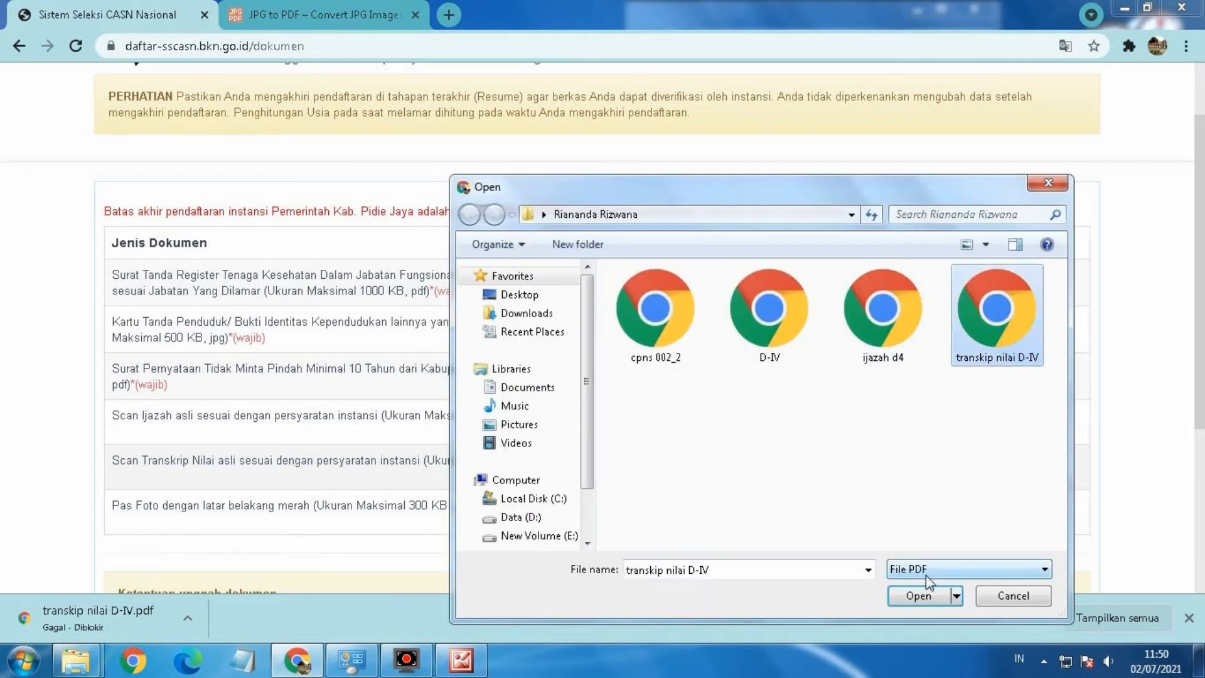
pyautogui.click(918, 595)
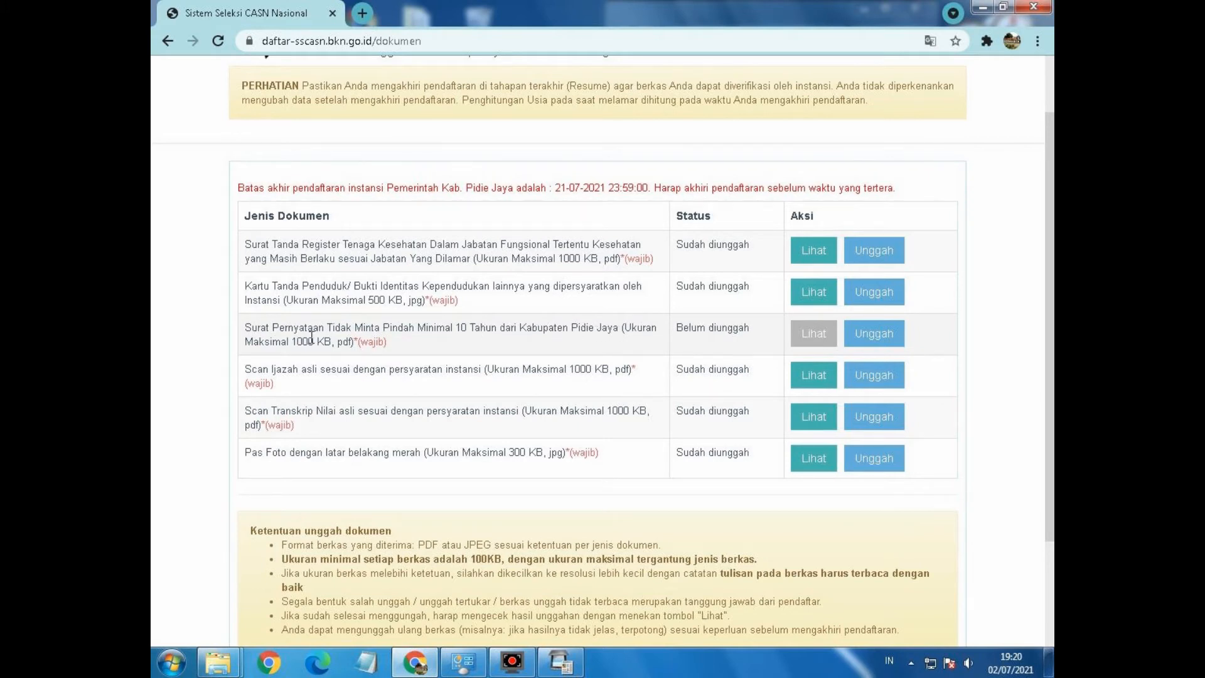
# Step: Start uploading the Surat Pernyataan Tidak Minta Pindah and check the scan save folder in the Canon IJ Scan Utility settings
pyautogui.moveTo(295, 342); pyautogui.dragTo(309, 342)
pyautogui.click(863, 334)
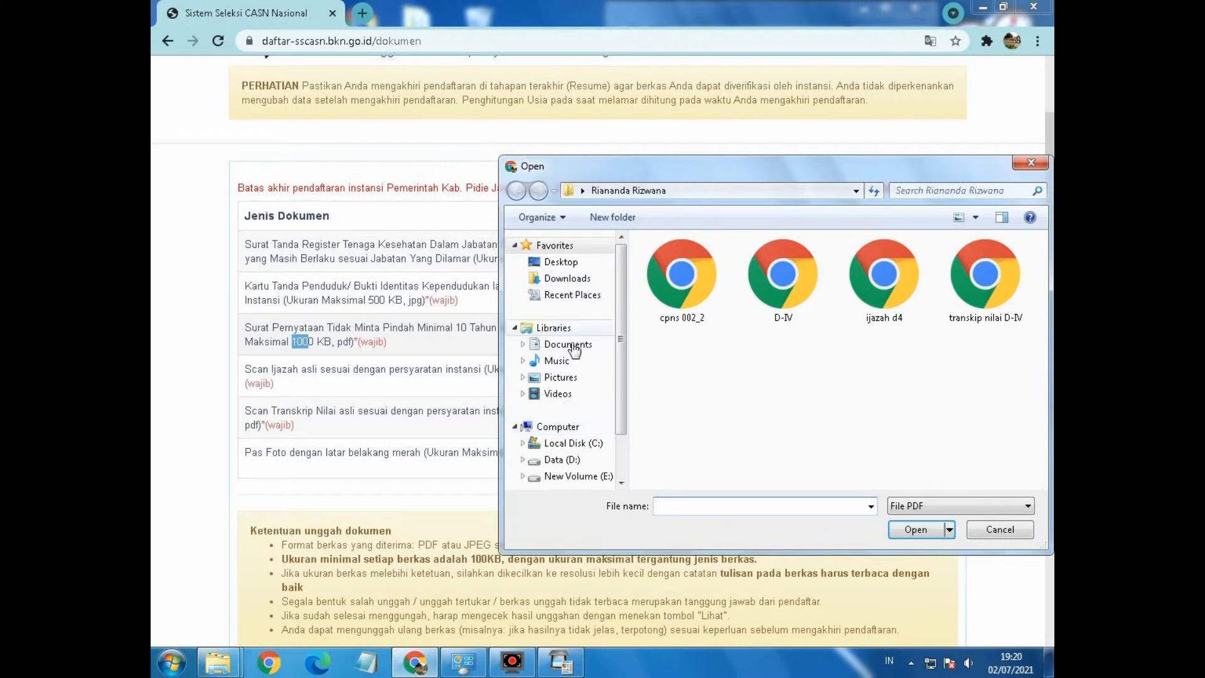
pyautogui.click(565, 377)
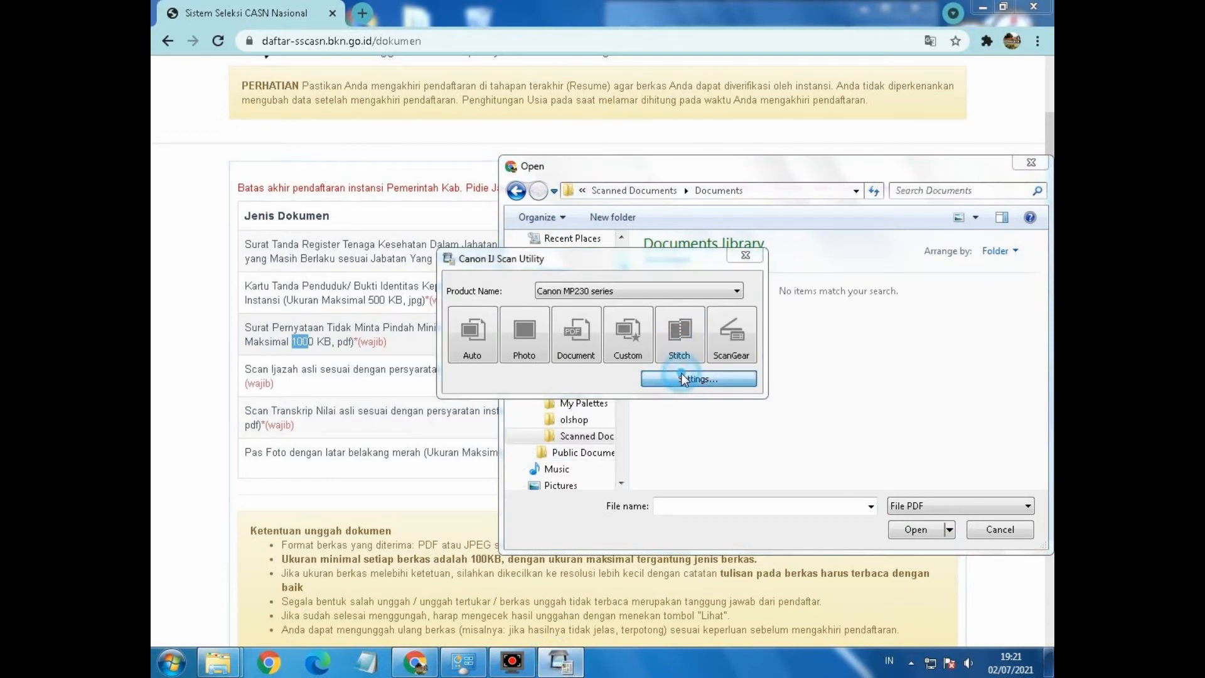
pyautogui.click(680, 375)
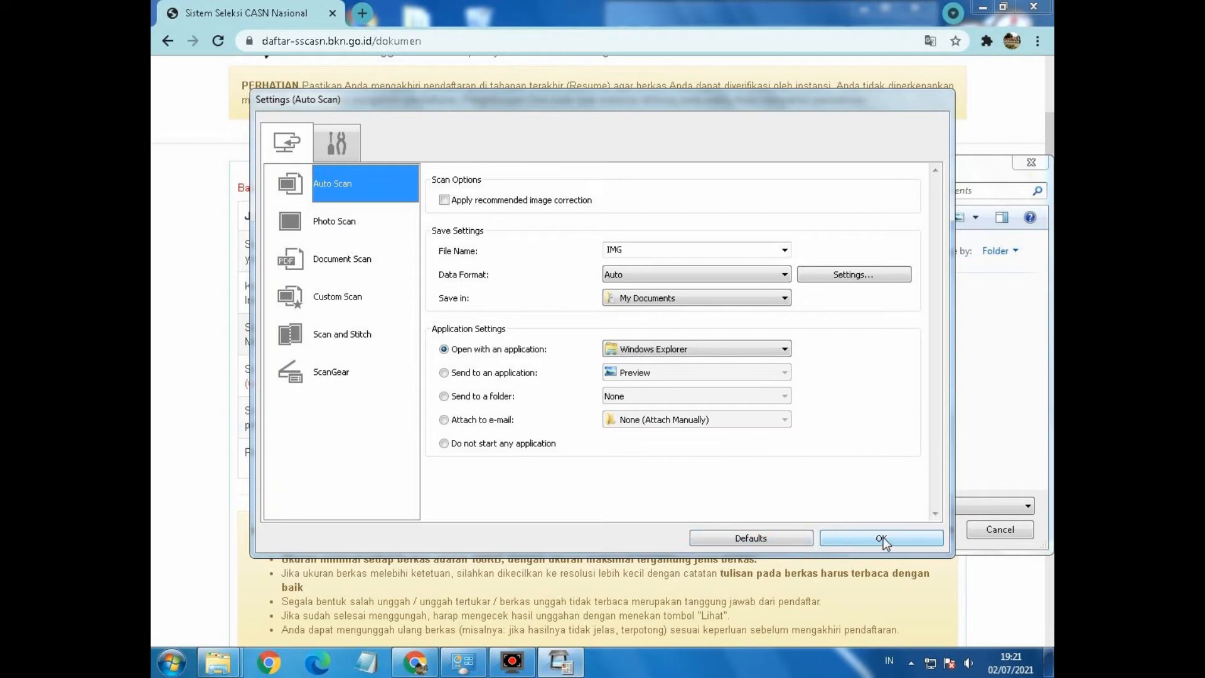
pyautogui.click(844, 538)
pyautogui.click(725, 406)
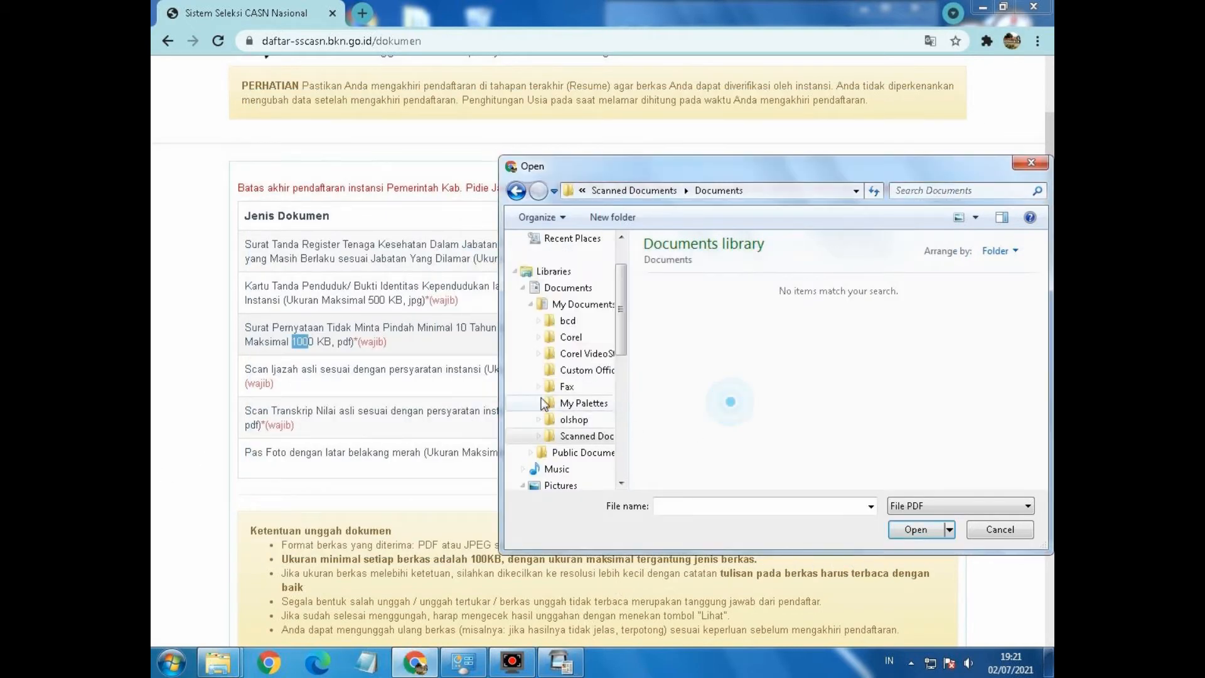
# Step: Locate the scanned file IMG_20210702_0001 in My Documents and open it to check its content
pyautogui.click(580, 303)
pyautogui.click(703, 437)
pyautogui.rightClick(709, 438)
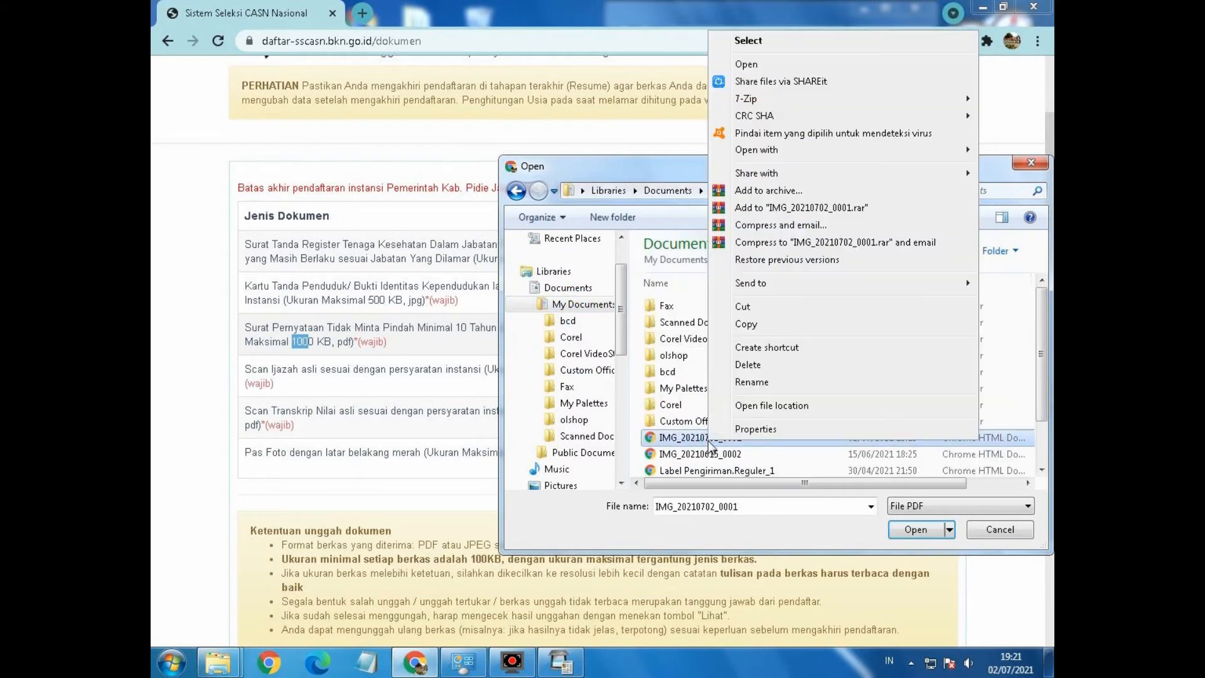
pyautogui.click(761, 65)
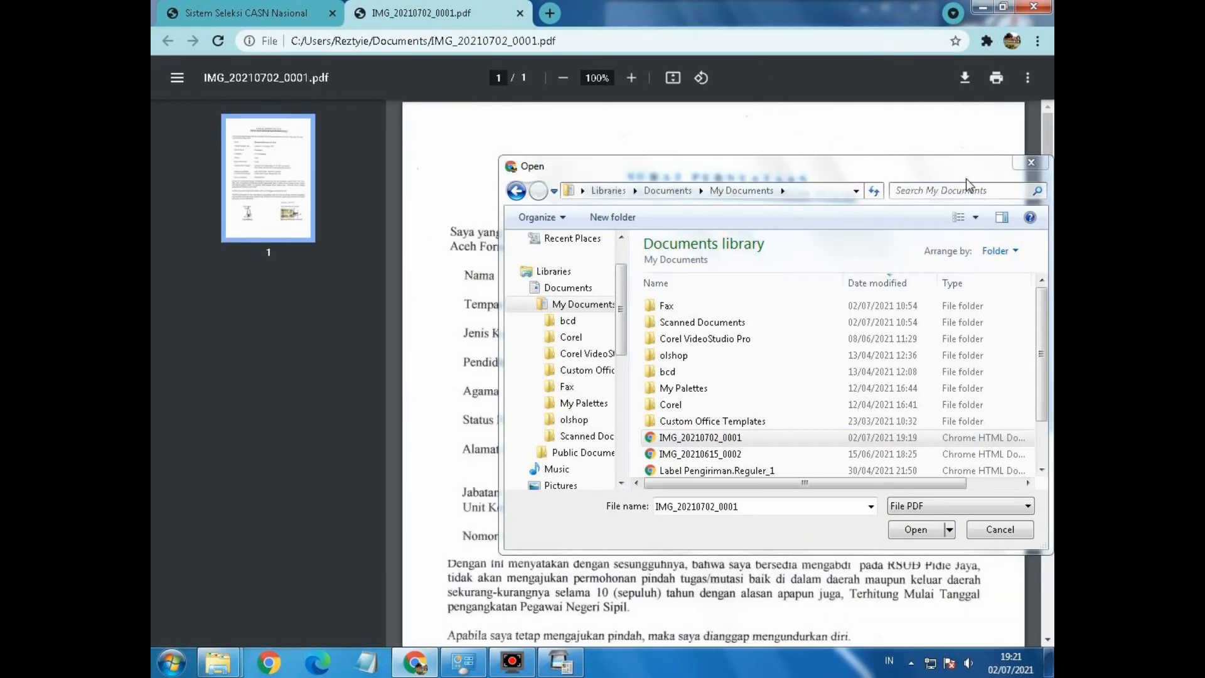
# Step: Upload IMG_20210702_0001 as the Surat Pernyataan Tidak Minta Pindah and return to the SSCASN document page
pyautogui.moveTo(781, 166); pyautogui.dragTo(722, 196)
pyautogui.click(651, 462)
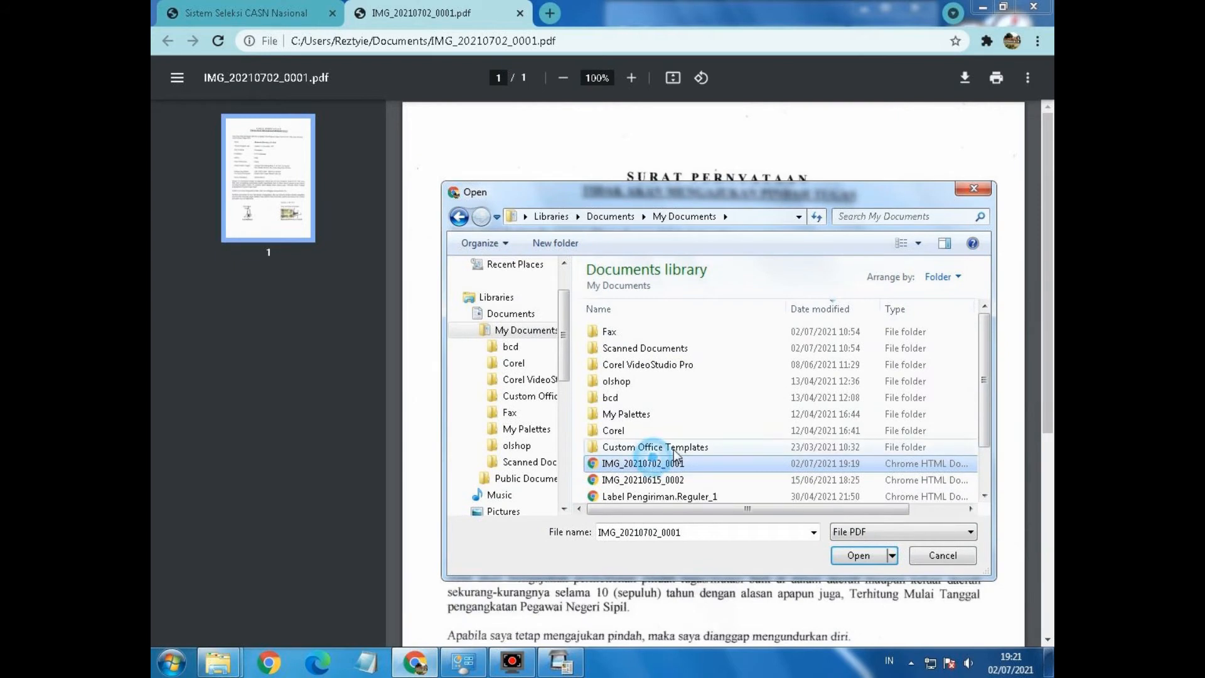
pyautogui.click(857, 555)
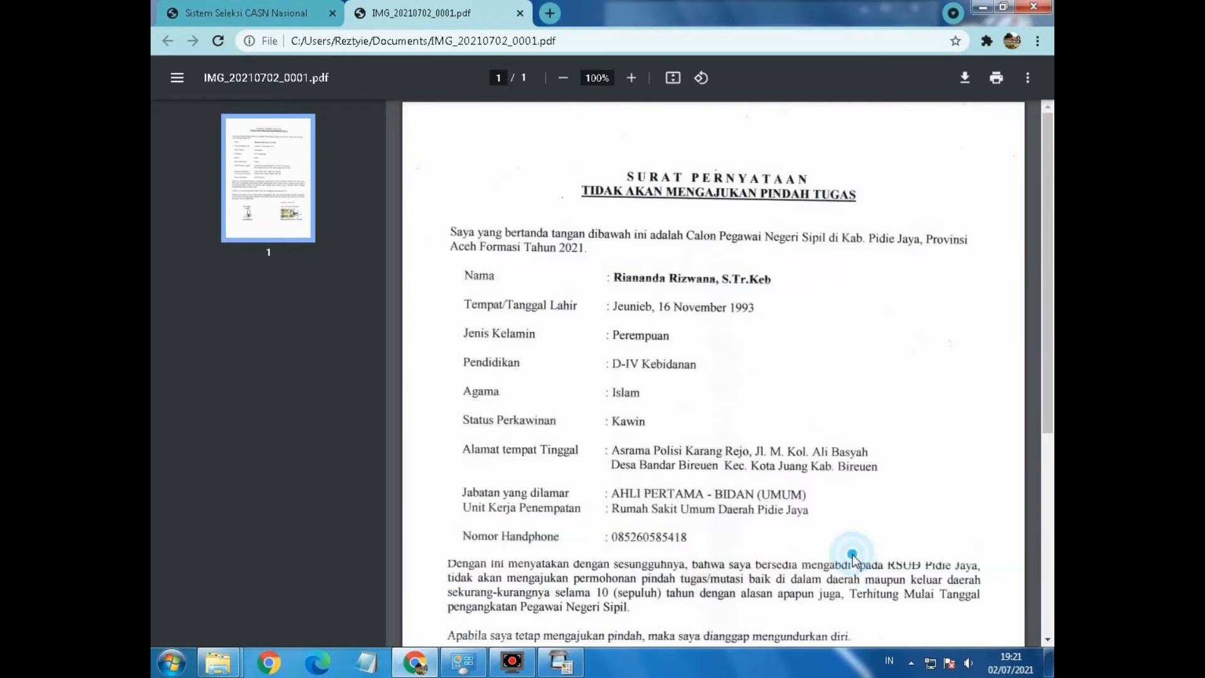
pyautogui.click(857, 555)
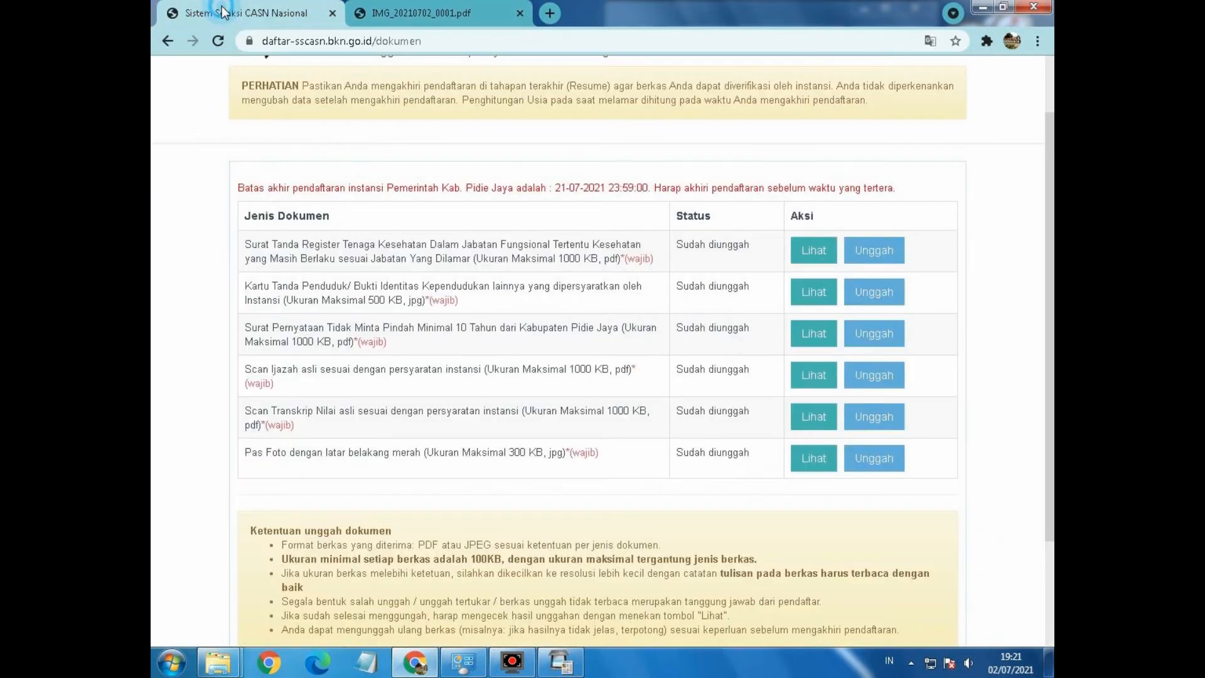
pyautogui.click(223, 11)
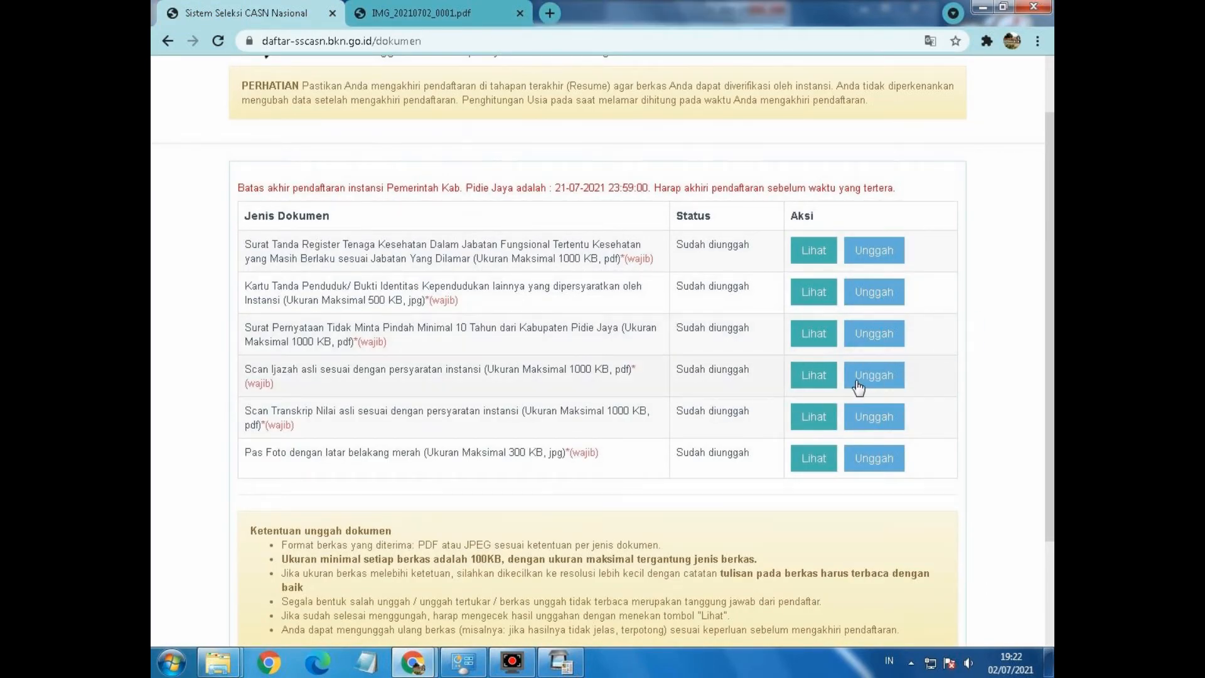
# Step: Close the scanned statement PDF and continue from the document upload stage to the Resume stage
pyautogui.scroll(-3, 857, 384)
pyautogui.scroll(3, 857, 387)
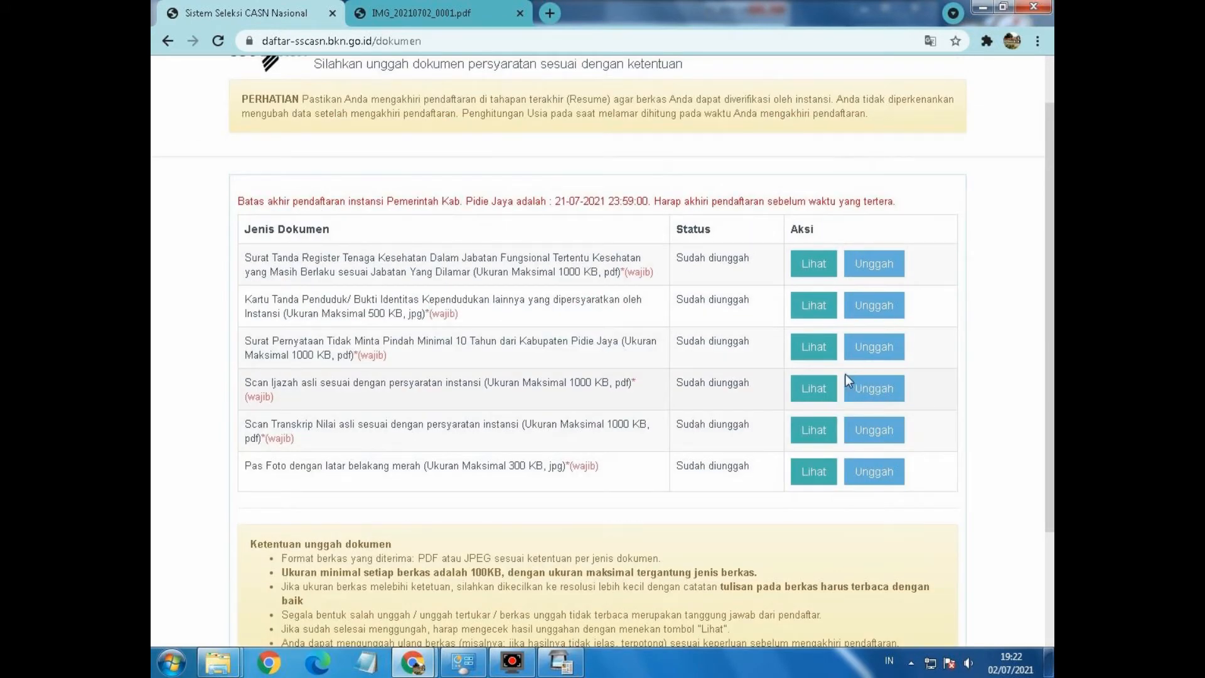
pyautogui.scroll(1, 672, 356)
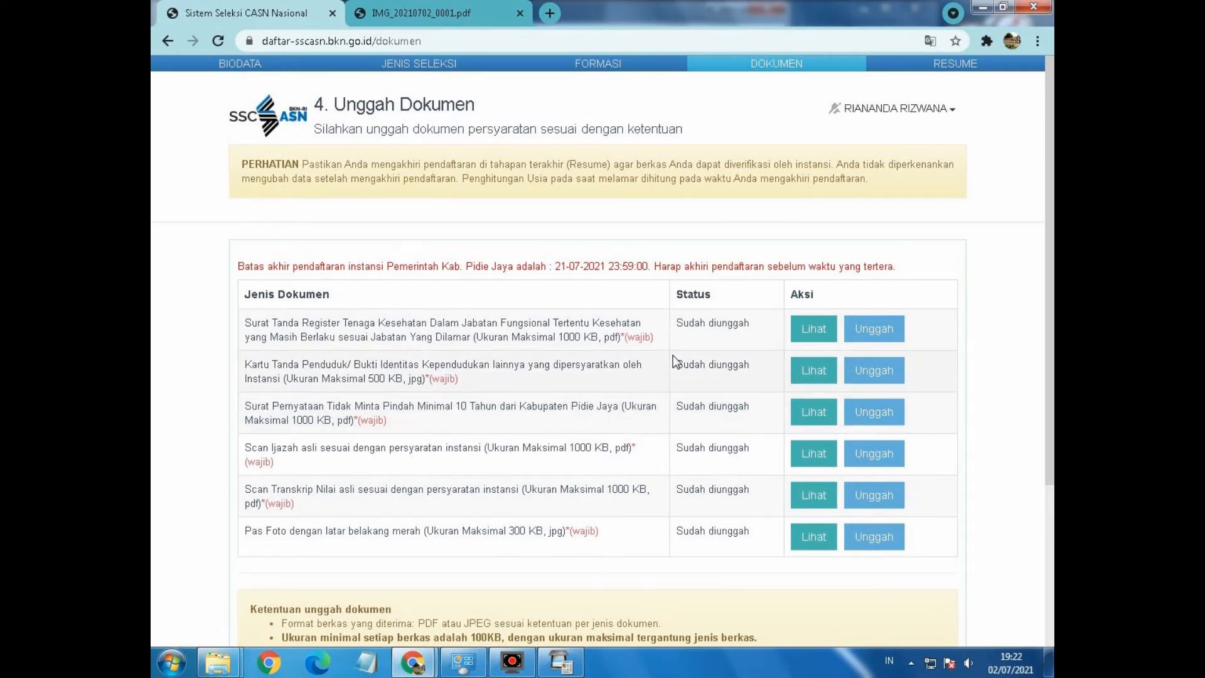
pyautogui.click(498, 15)
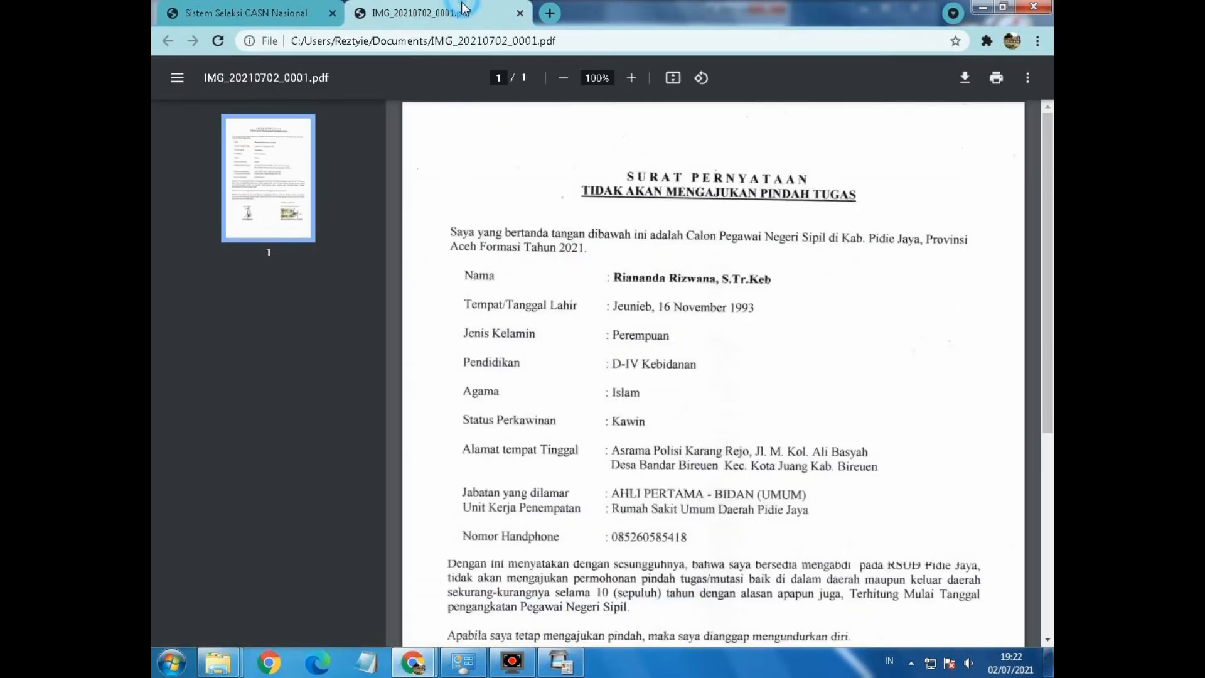
pyautogui.click(520, 13)
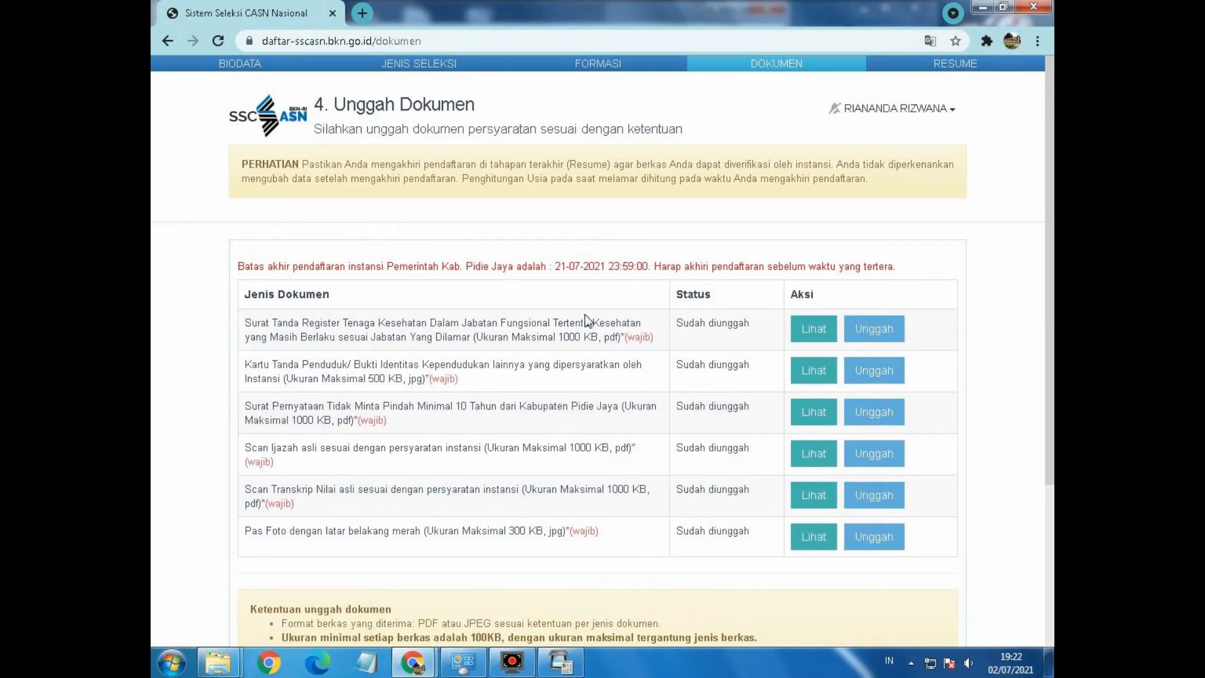
pyautogui.scroll(-4, 588, 317)
pyautogui.click(676, 574)
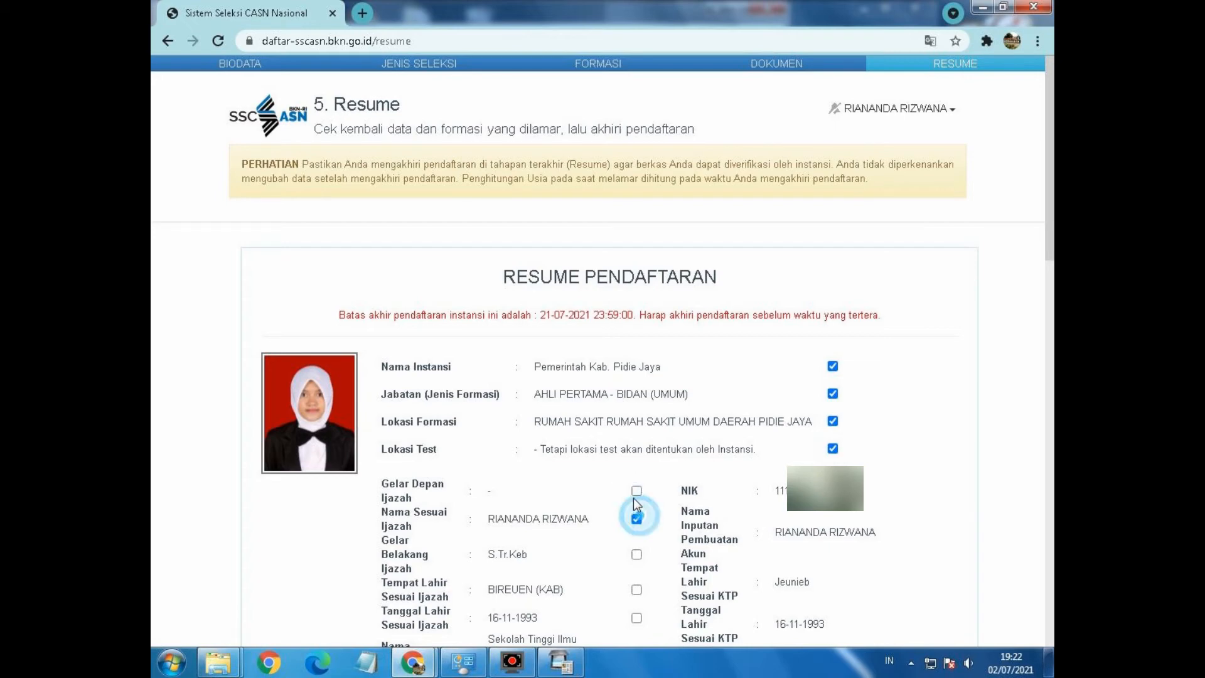
# Step: Confirm the diploma titles, birth place and date, school, both accreditations, Pendidikan and first Tahun Lulus entries in the registration resume
pyautogui.scroll(-3, 648, 506)
pyautogui.click(636, 398)
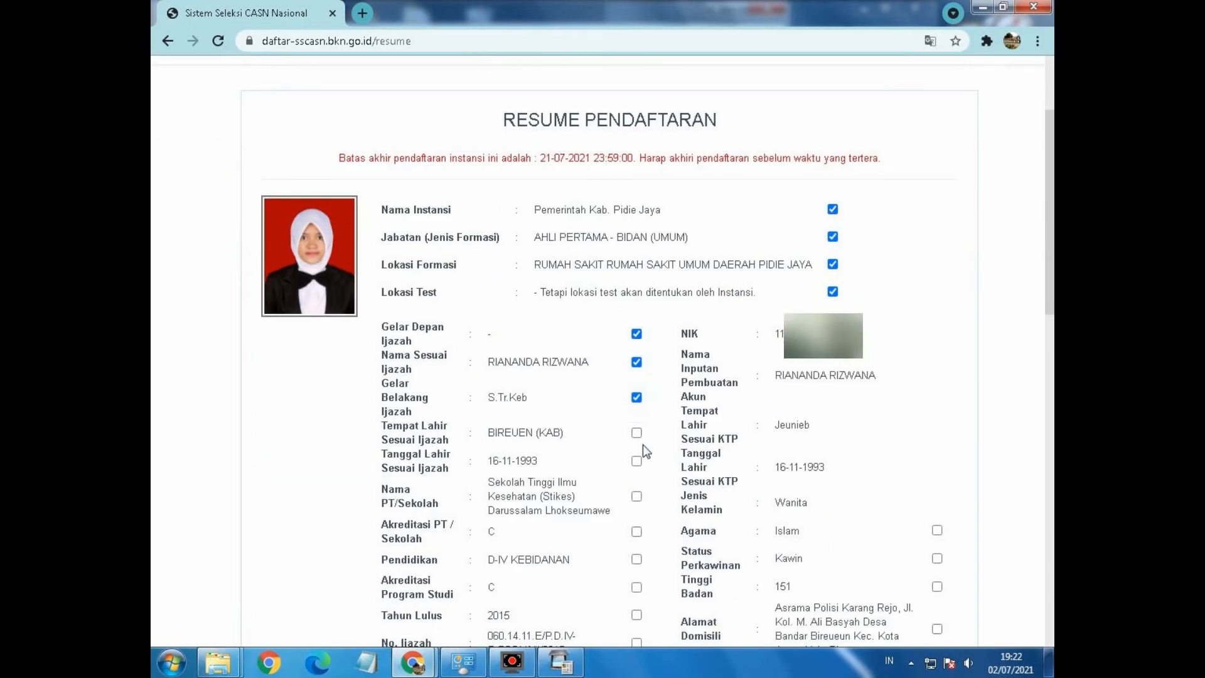
pyautogui.click(636, 462)
pyautogui.click(637, 496)
pyautogui.click(637, 531)
pyautogui.click(636, 559)
pyautogui.click(636, 587)
pyautogui.click(637, 615)
# Step: Confirm the remaining diploma entries: No. Ijazah, Tanggal Ijazah, the second Tahun Lulus and IPK/Nilai
pyautogui.scroll(-3, 656, 564)
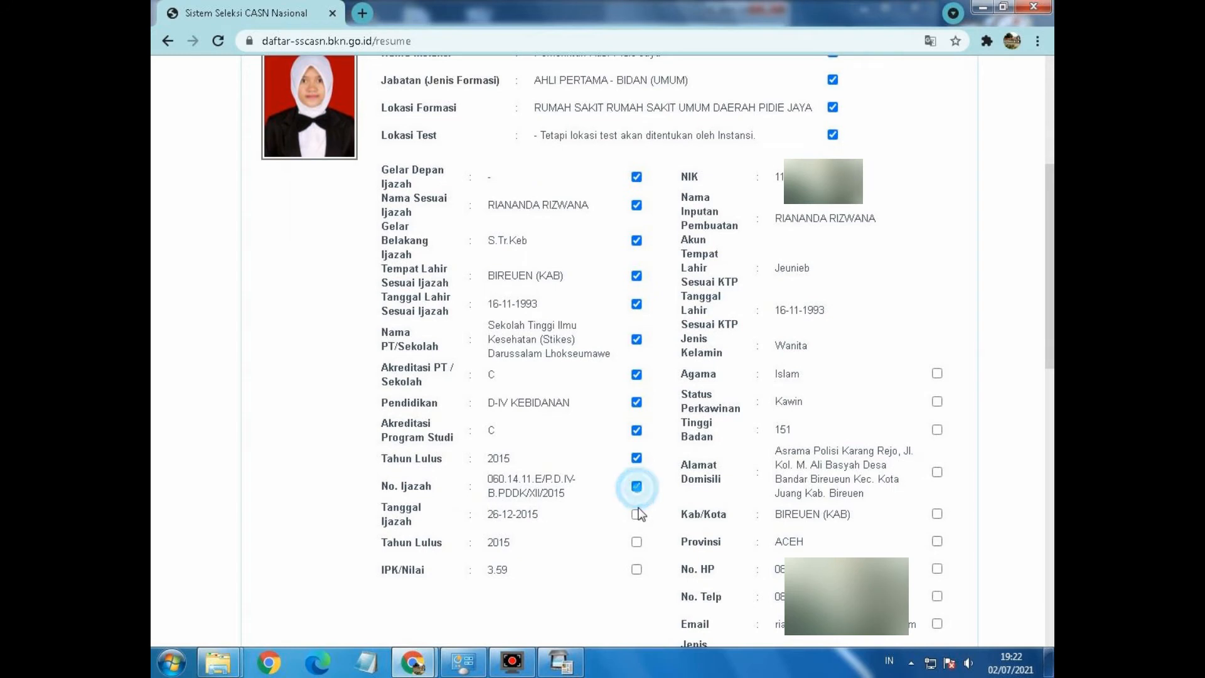
pyautogui.click(638, 514)
pyautogui.click(637, 541)
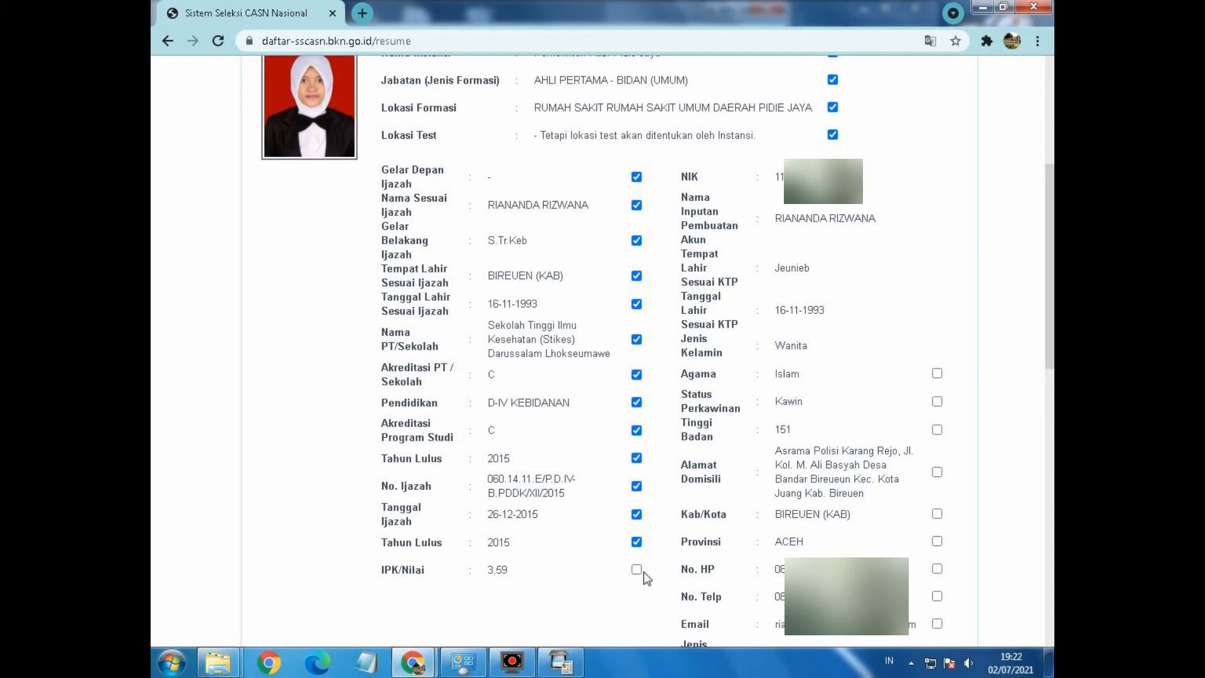
pyautogui.click(640, 569)
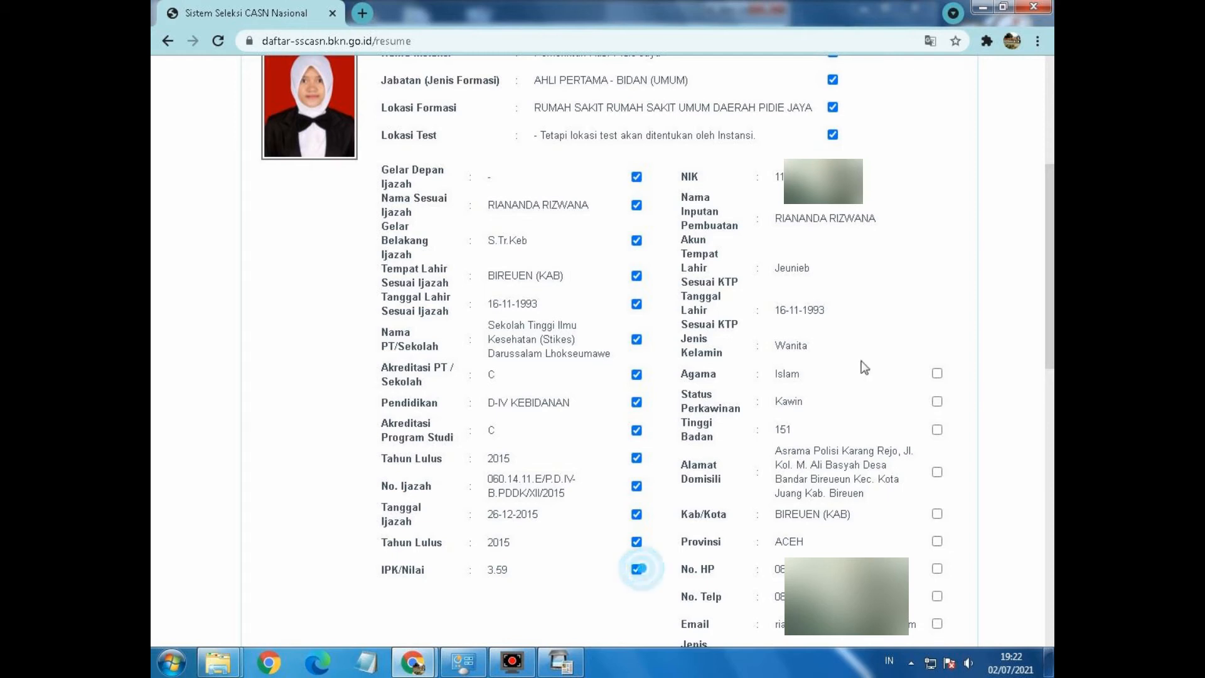
# Step: Confirm all personal data entries from Agama through address, region, phone numbers and email to Jenis Disabilitas
pyautogui.click(934, 372)
pyautogui.click(938, 430)
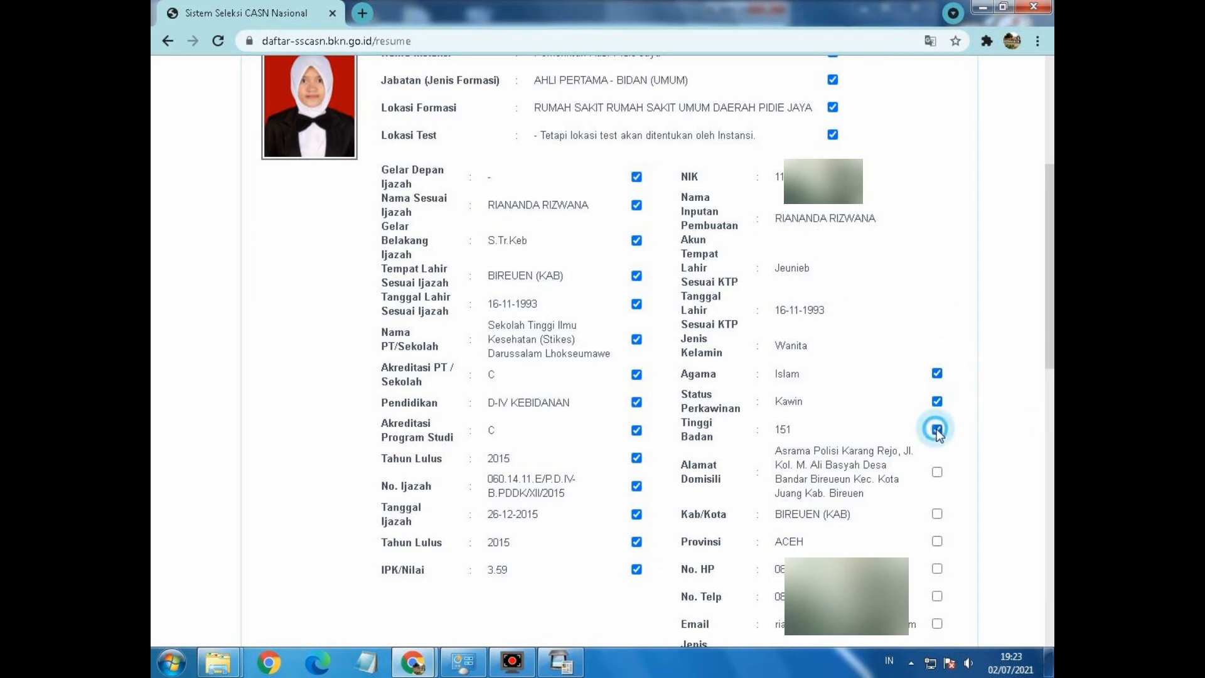
pyautogui.click(938, 472)
pyautogui.click(937, 512)
pyautogui.click(937, 541)
pyautogui.click(937, 596)
pyautogui.scroll(-1, 957, 536)
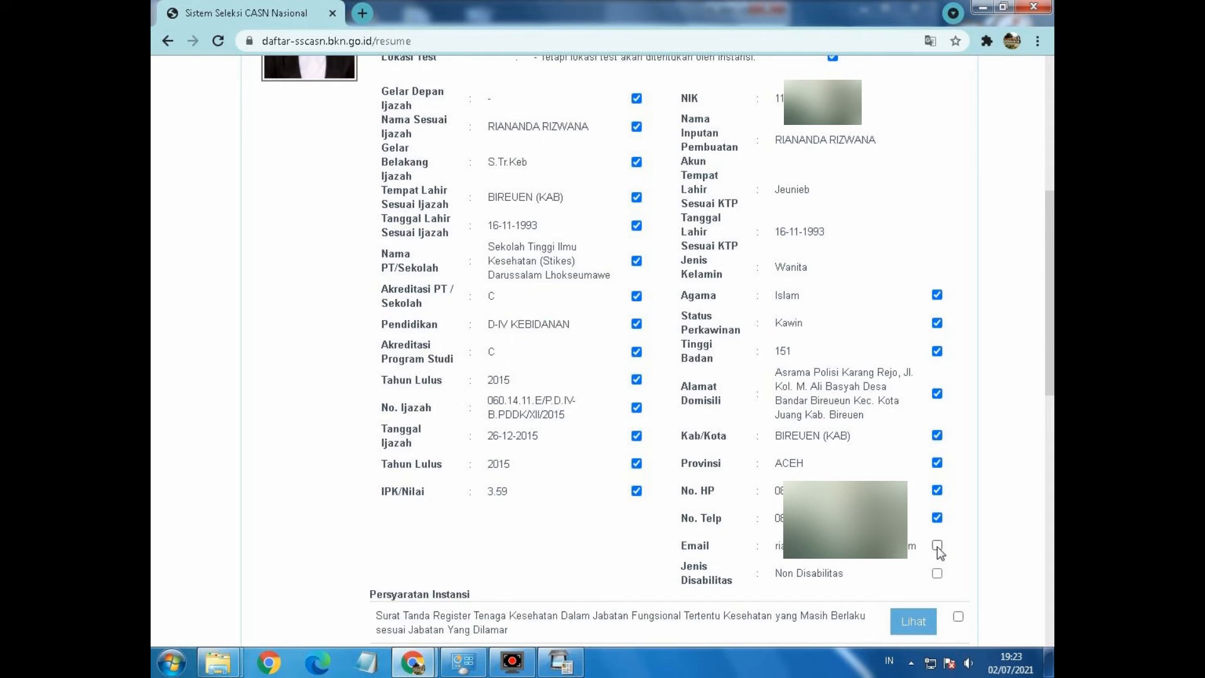
pyautogui.click(937, 545)
pyautogui.click(936, 573)
# Step: Confirm all six uploaded documents under Persyaratan Instansi, from the Surat Tanda Register to the Pas Foto
pyautogui.scroll(-2, 978, 500)
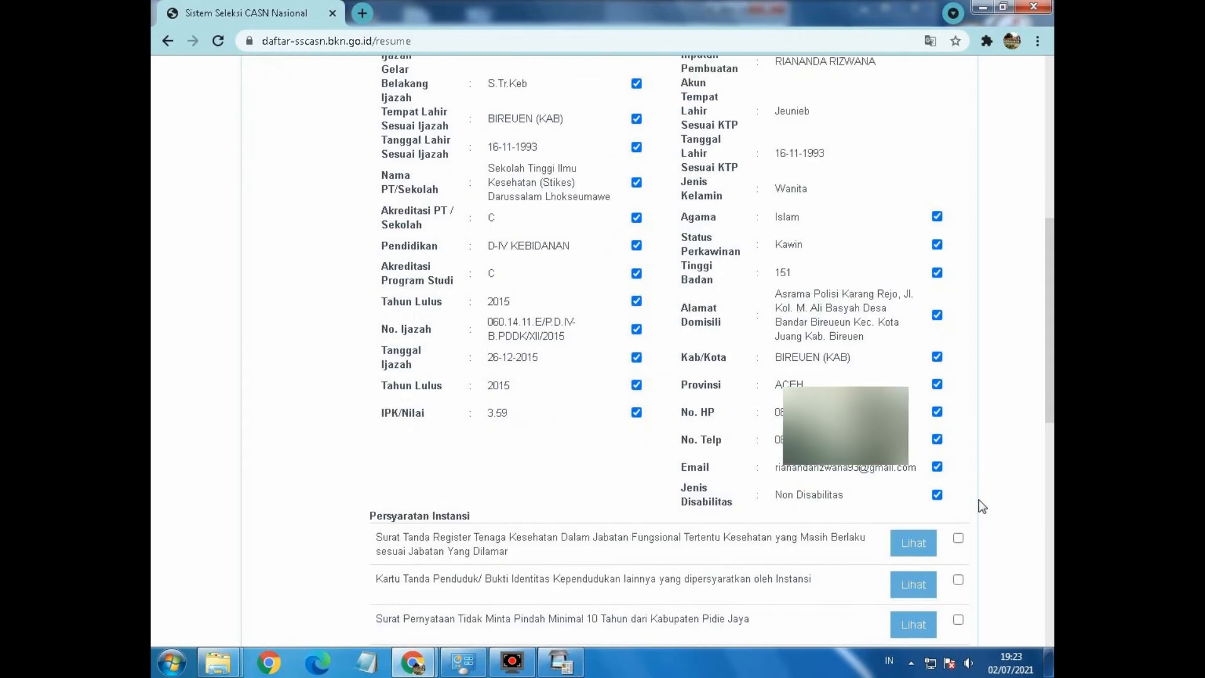
pyautogui.scroll(-1, 978, 502)
pyautogui.click(958, 381)
pyautogui.click(958, 423)
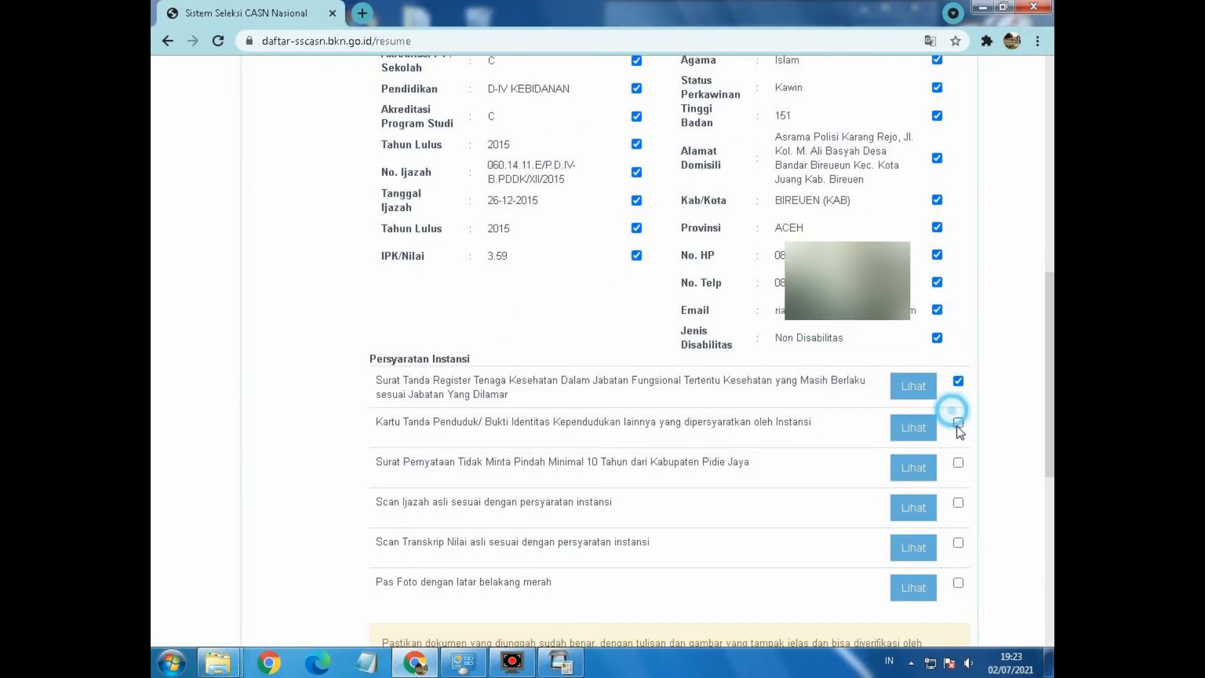
pyautogui.click(958, 463)
pyautogui.click(959, 502)
pyautogui.click(958, 542)
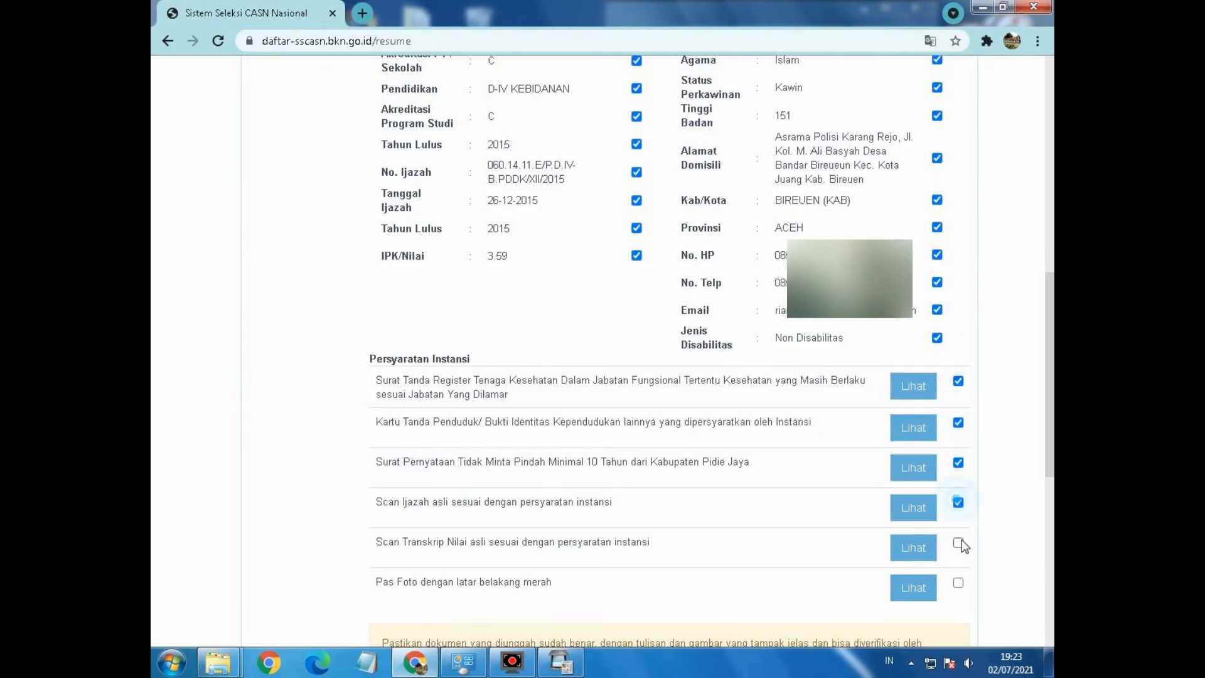
pyautogui.click(958, 582)
# Step: Agree to the declaration that all data and documents are true by selecting "Saya setuju"
pyautogui.scroll(-2, 972, 375)
pyautogui.scroll(-3, 937, 461)
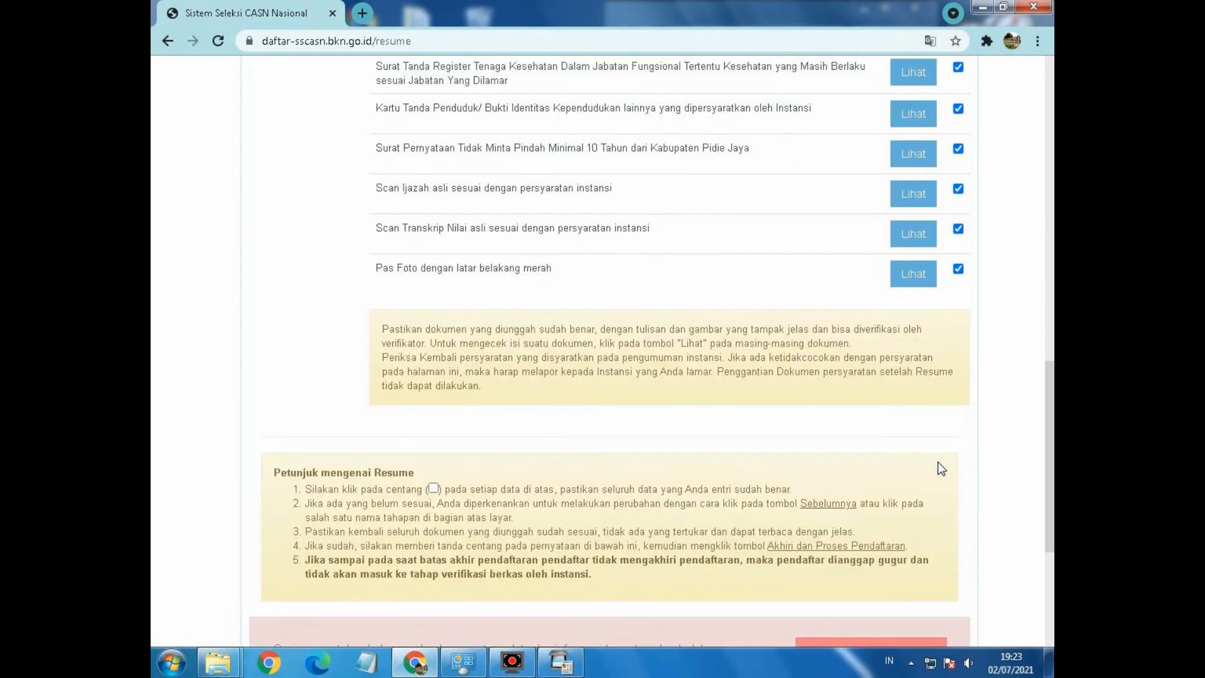
pyautogui.scroll(-2, 912, 448)
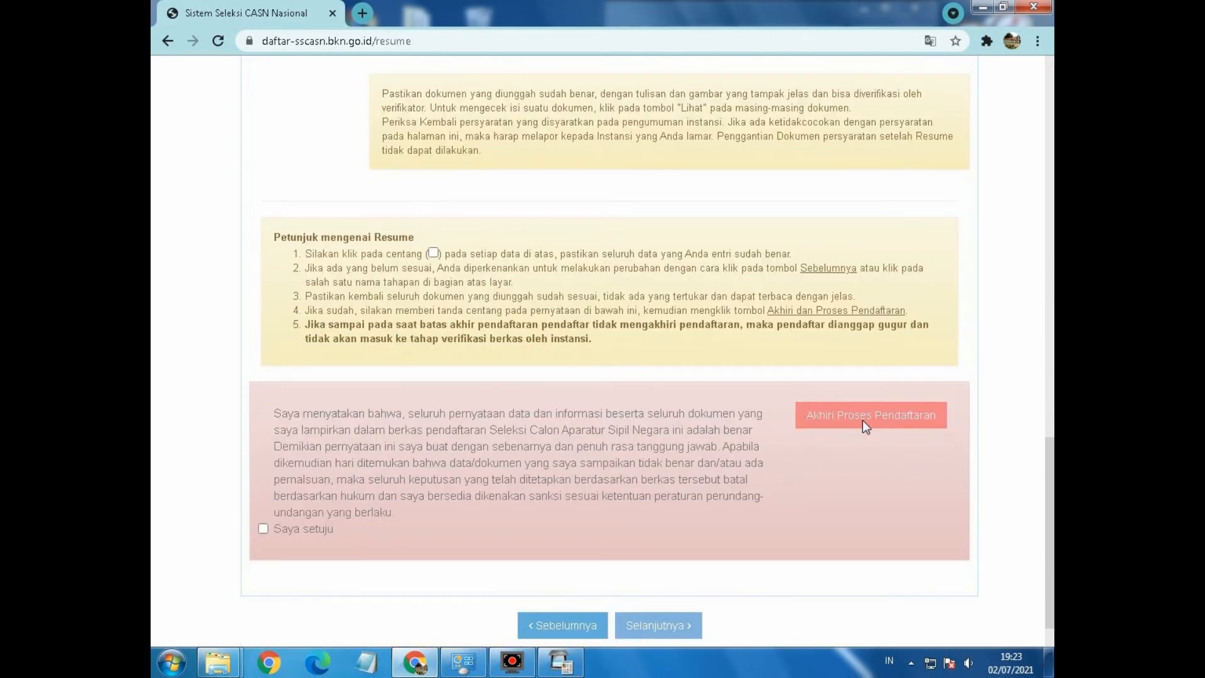
pyautogui.click(264, 530)
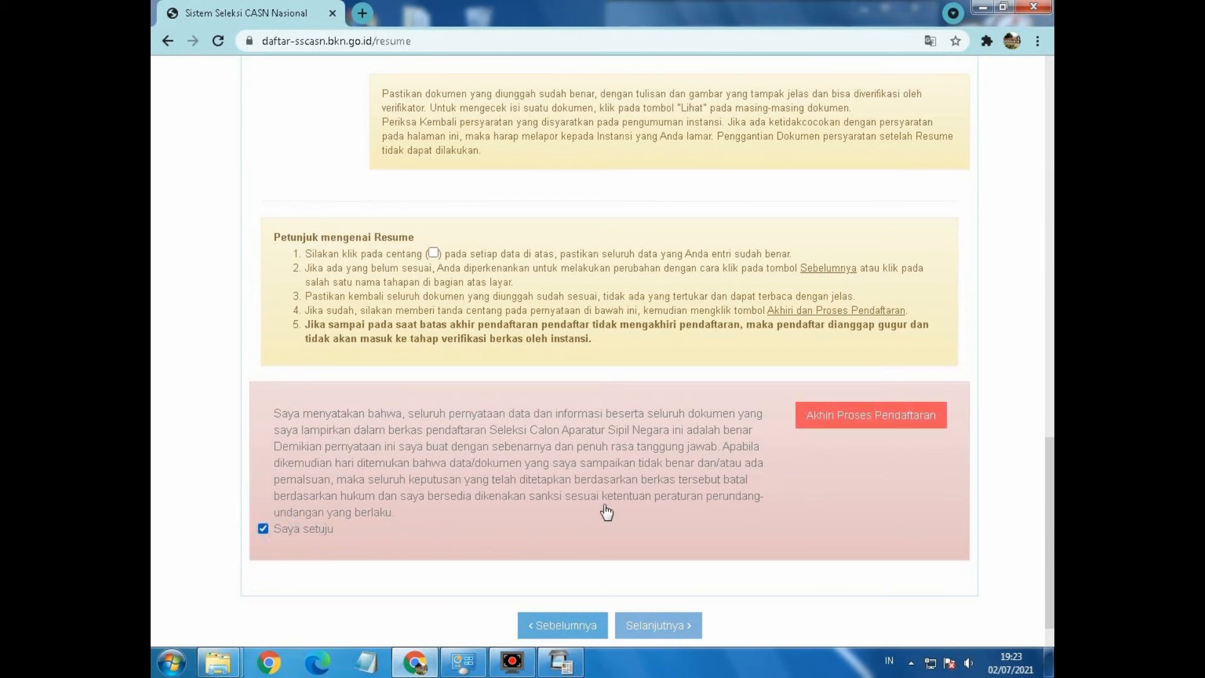
# Step: Preview the uploaded Pas Foto, Scan Transkrip Nilai and Scan Ijazah under Persyaratan Instansi to check they are correct and legible
pyautogui.scroll(5, 734, 471)
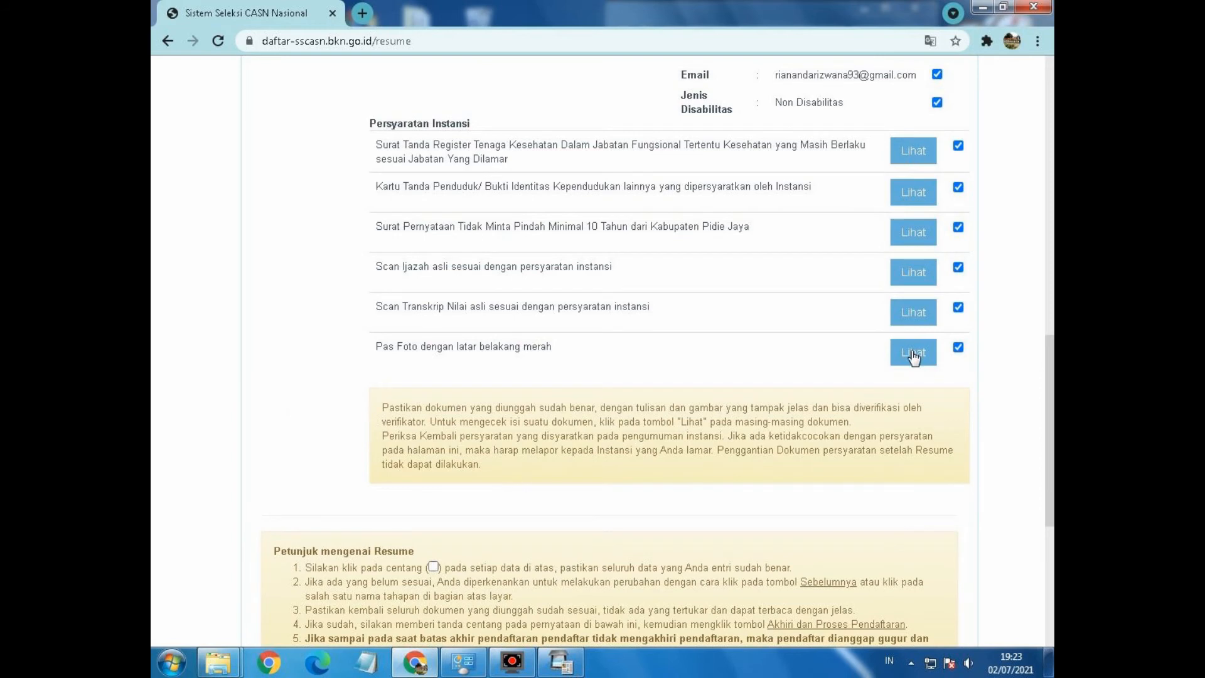
pyautogui.click(913, 355)
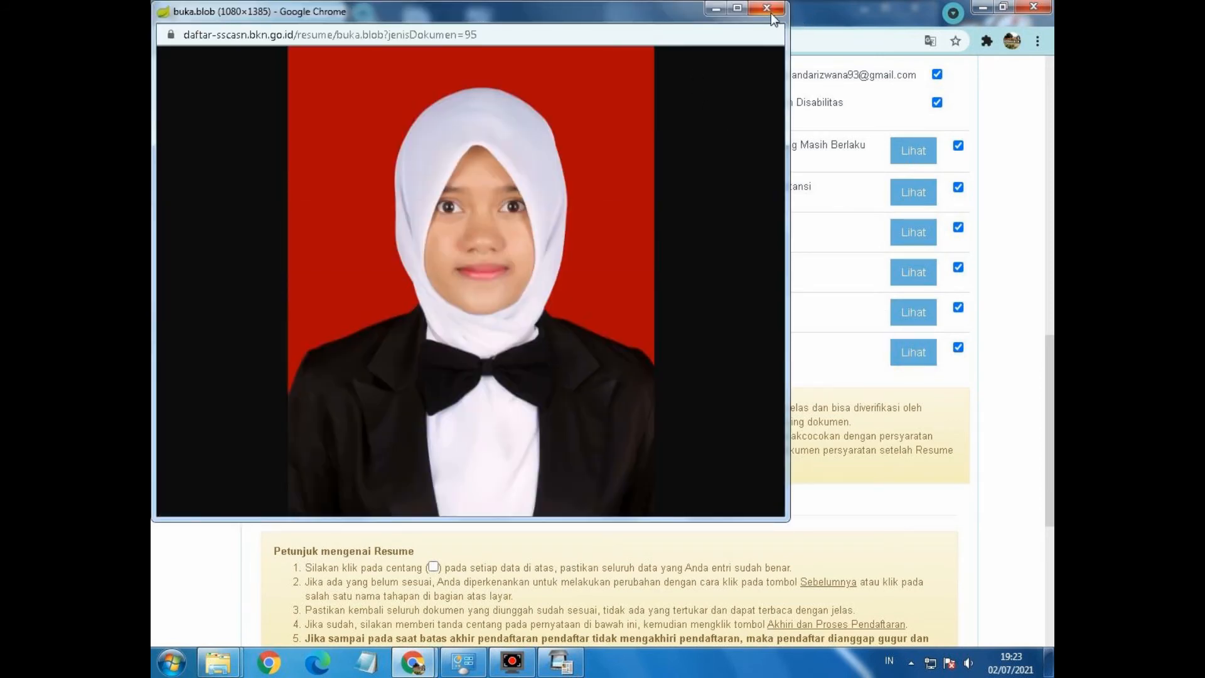
pyautogui.click(770, 10)
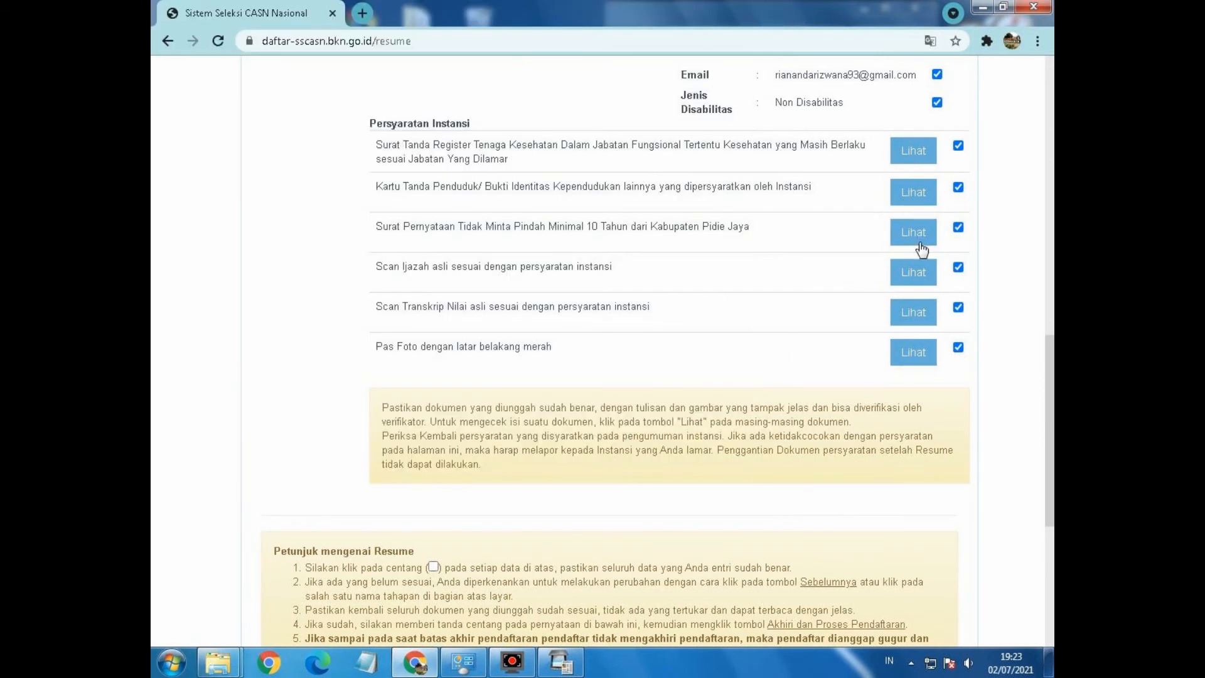
pyautogui.click(906, 320)
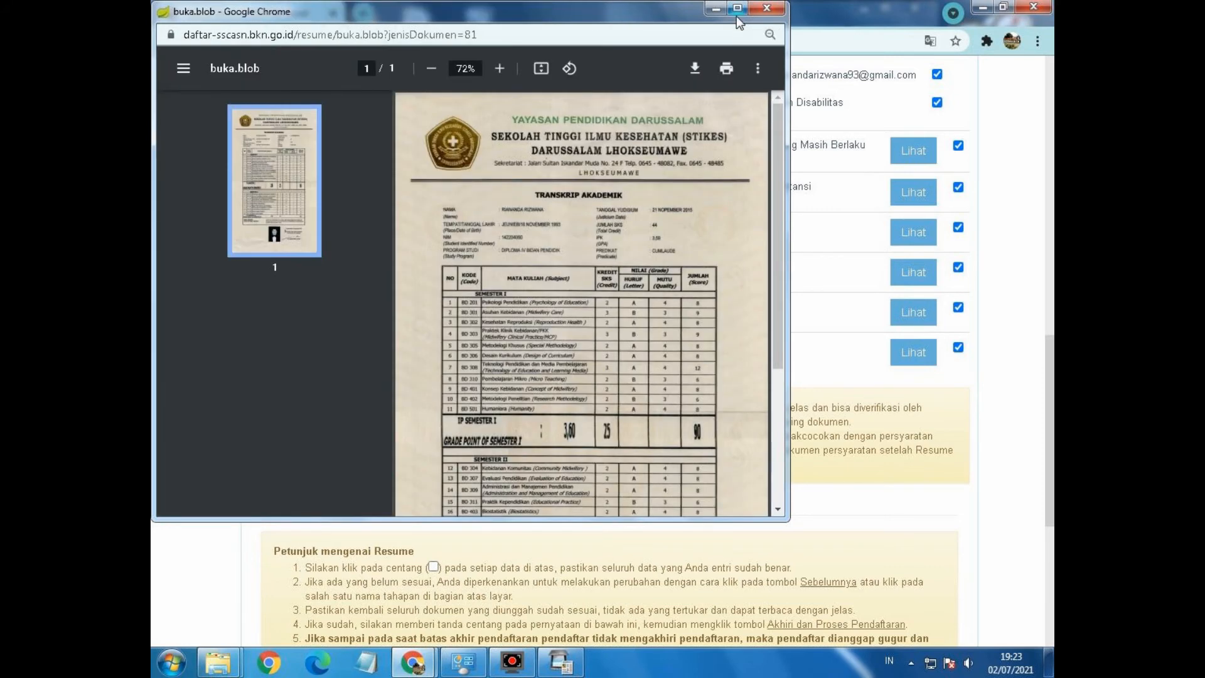
pyautogui.click(766, 7)
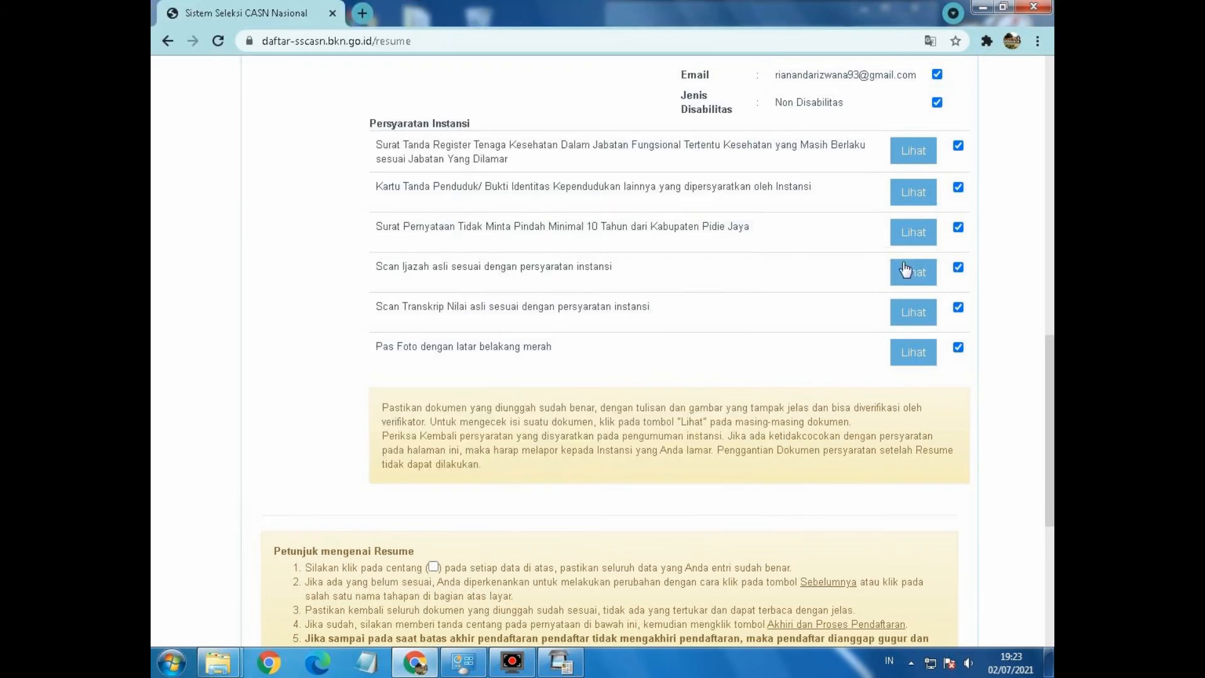
pyautogui.click(910, 273)
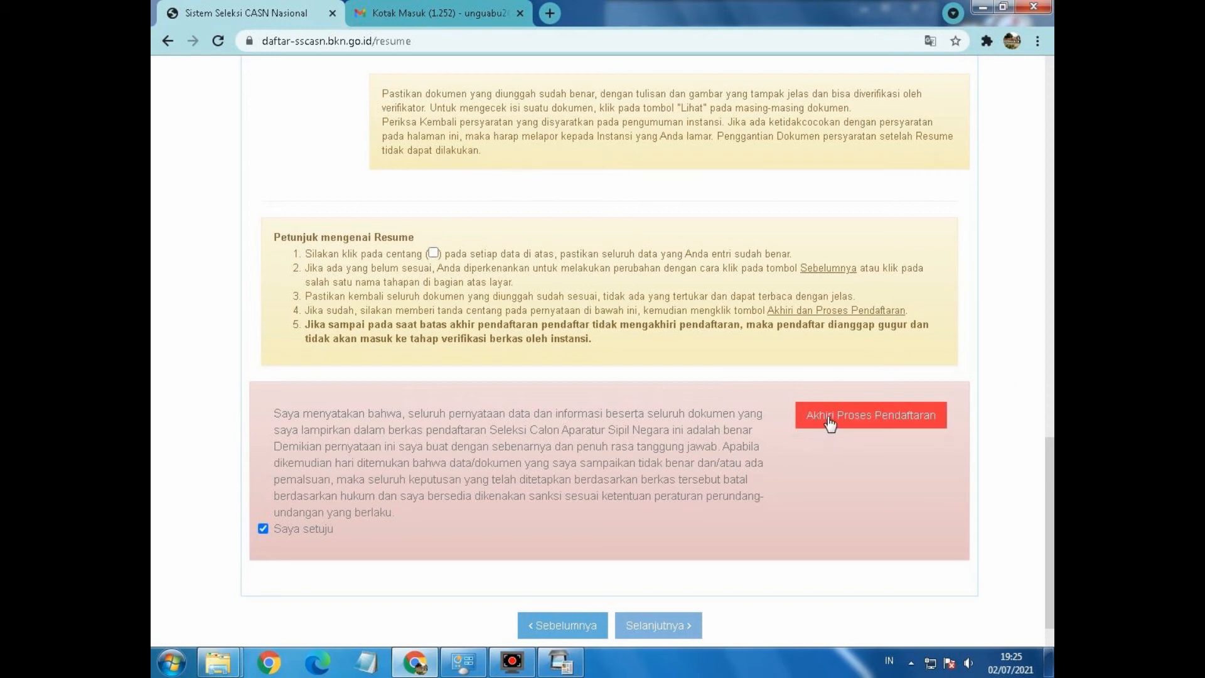
# Step: Bring up the warning for ending the registration process and decline it with "Tidak"
pyautogui.click(827, 416)
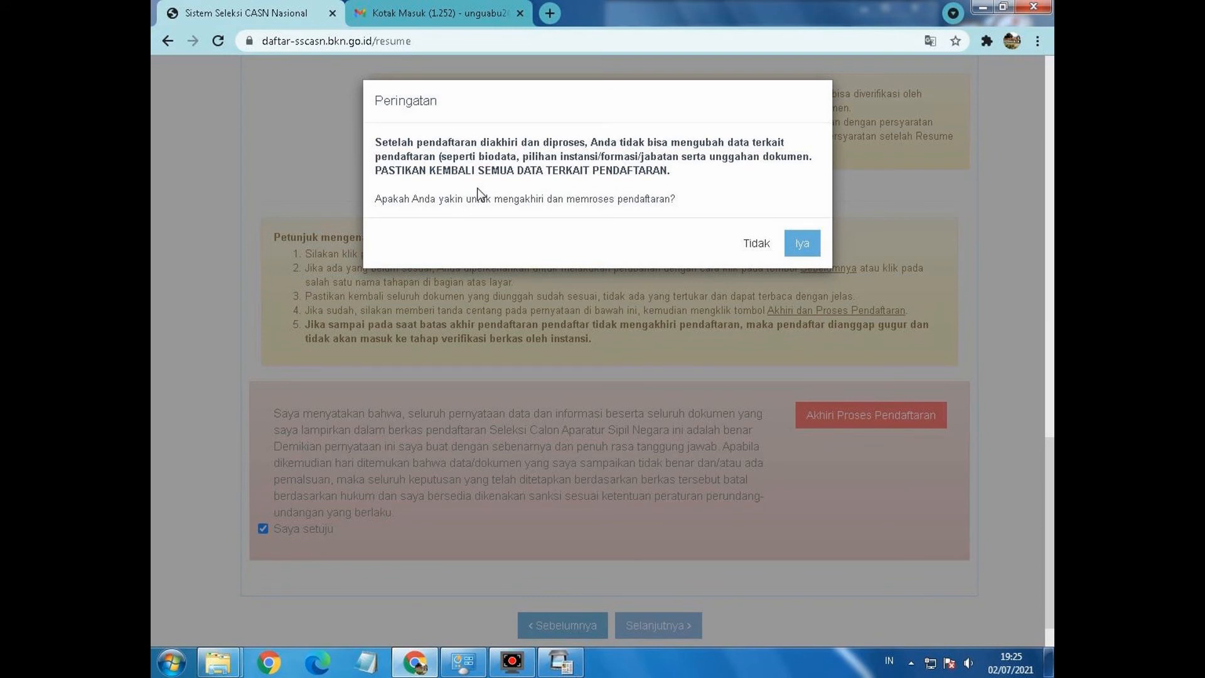
pyautogui.click(755, 243)
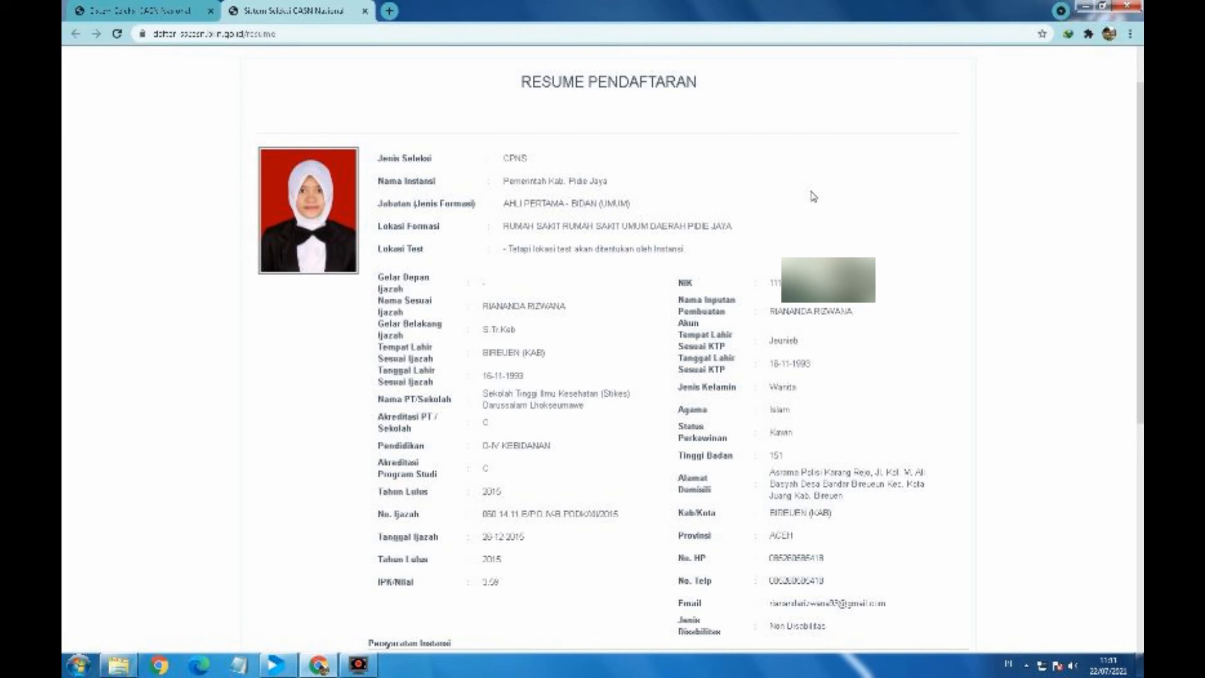
# Step: Download the Kartu Informasi Akun from the registration resume to the Documents category and open the PDF
pyautogui.scroll(-6, 785, 238)
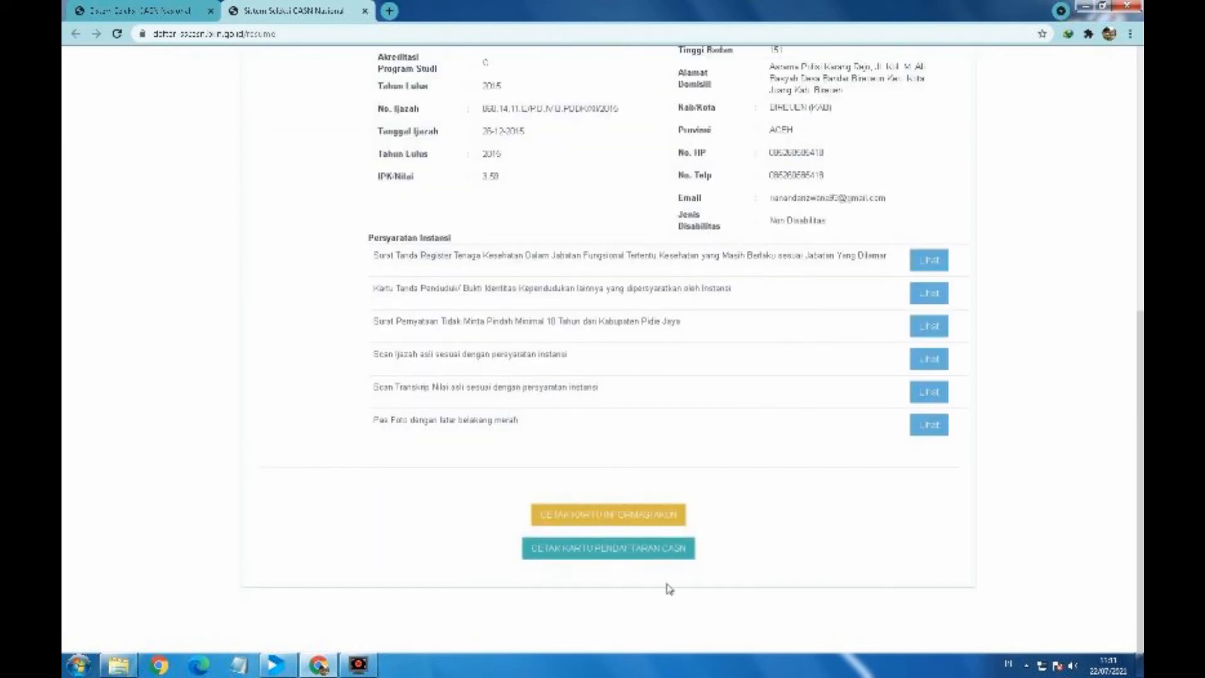
pyautogui.click(604, 523)
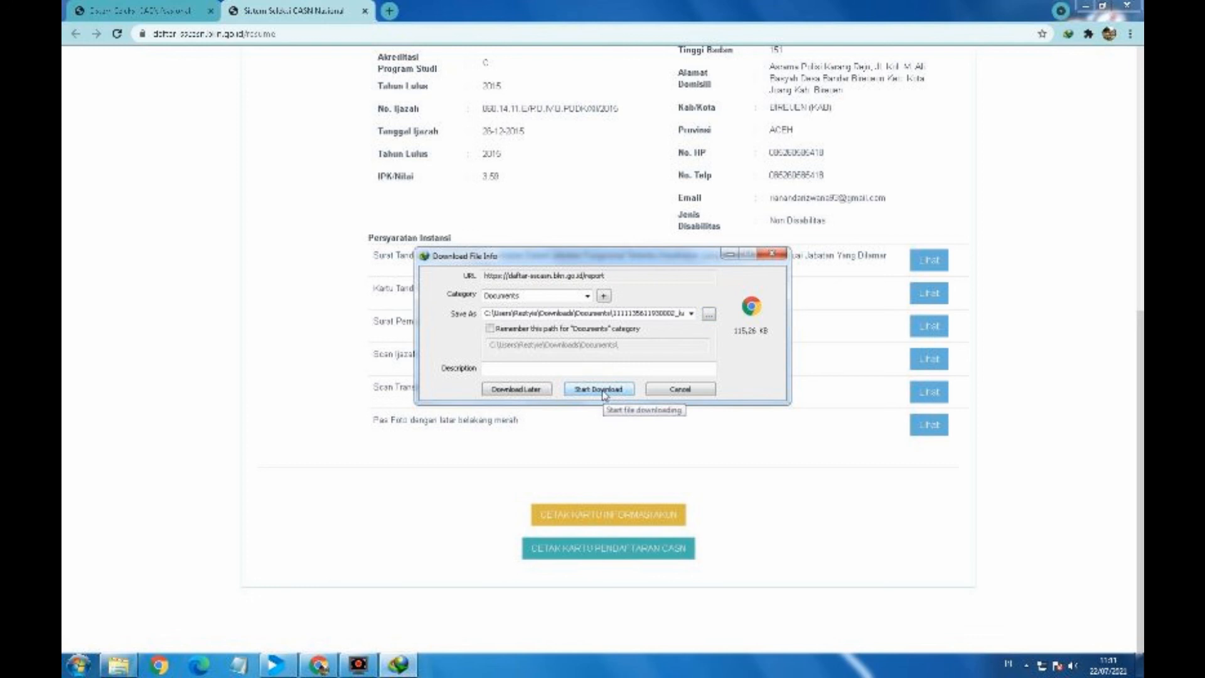
pyautogui.click(600, 389)
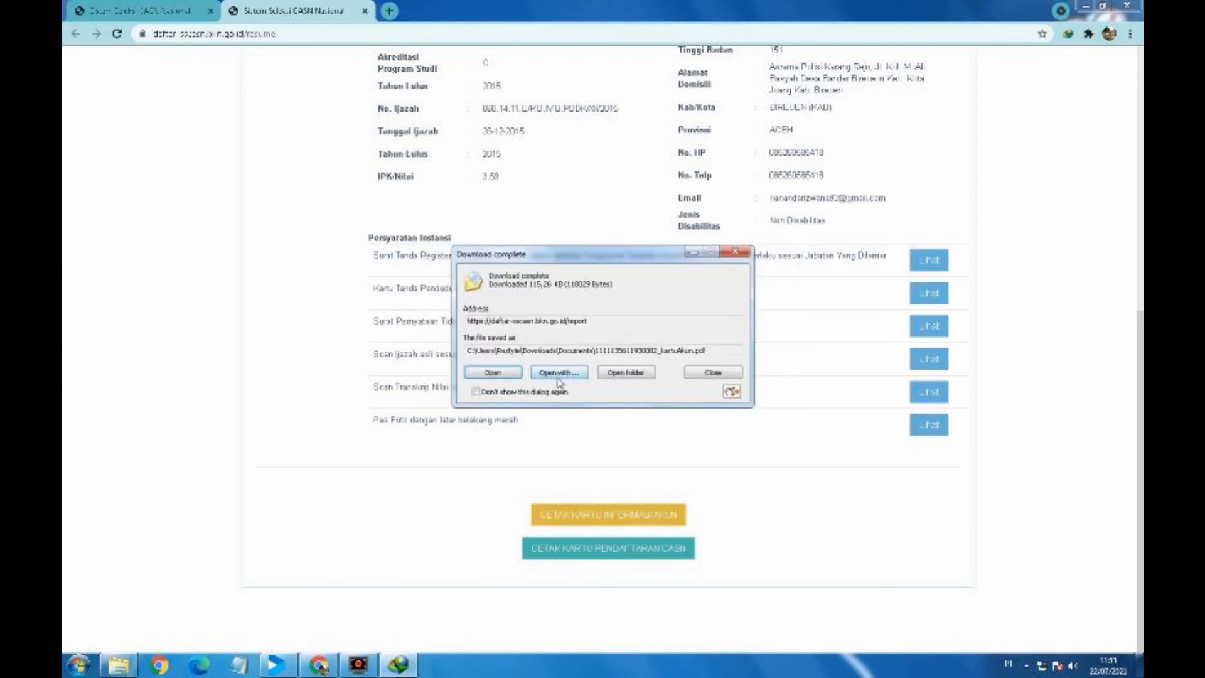
pyautogui.click(493, 373)
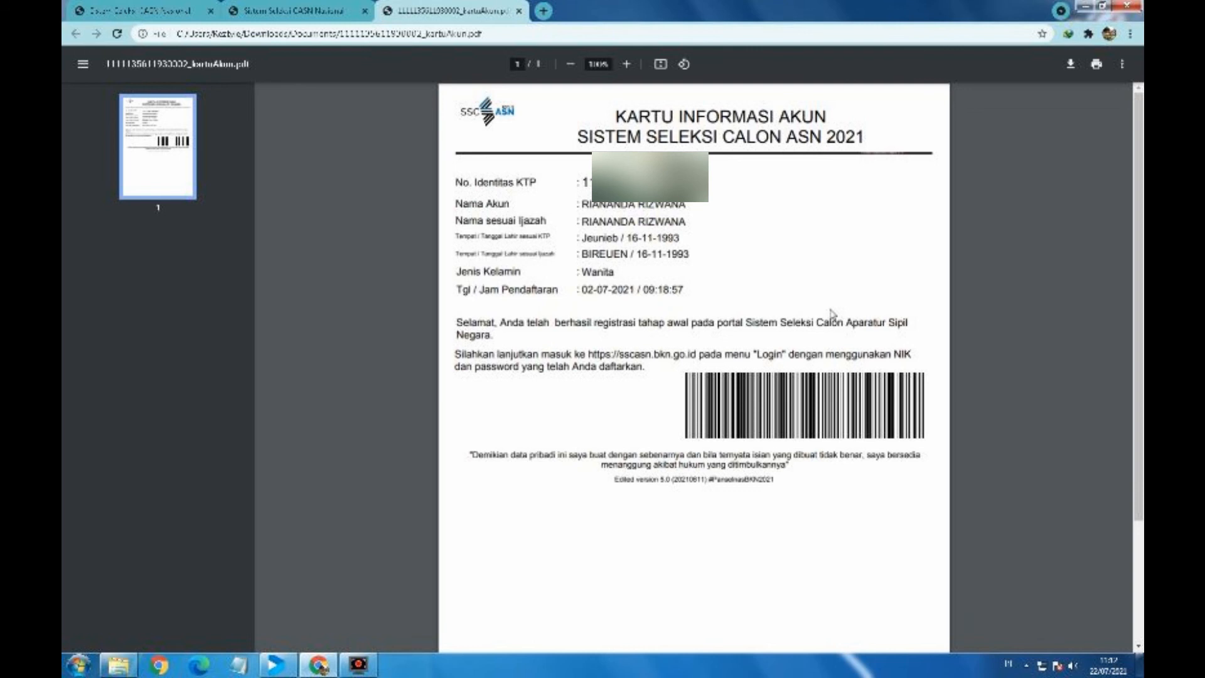
# Step: Request the Kartu Pendaftaran CASN from the resume, keep the existing completed file for the duplicate link, and open the download
pyautogui.hotkey('ctrl', 'shift', 'Tab')
pyautogui.click(608, 555)
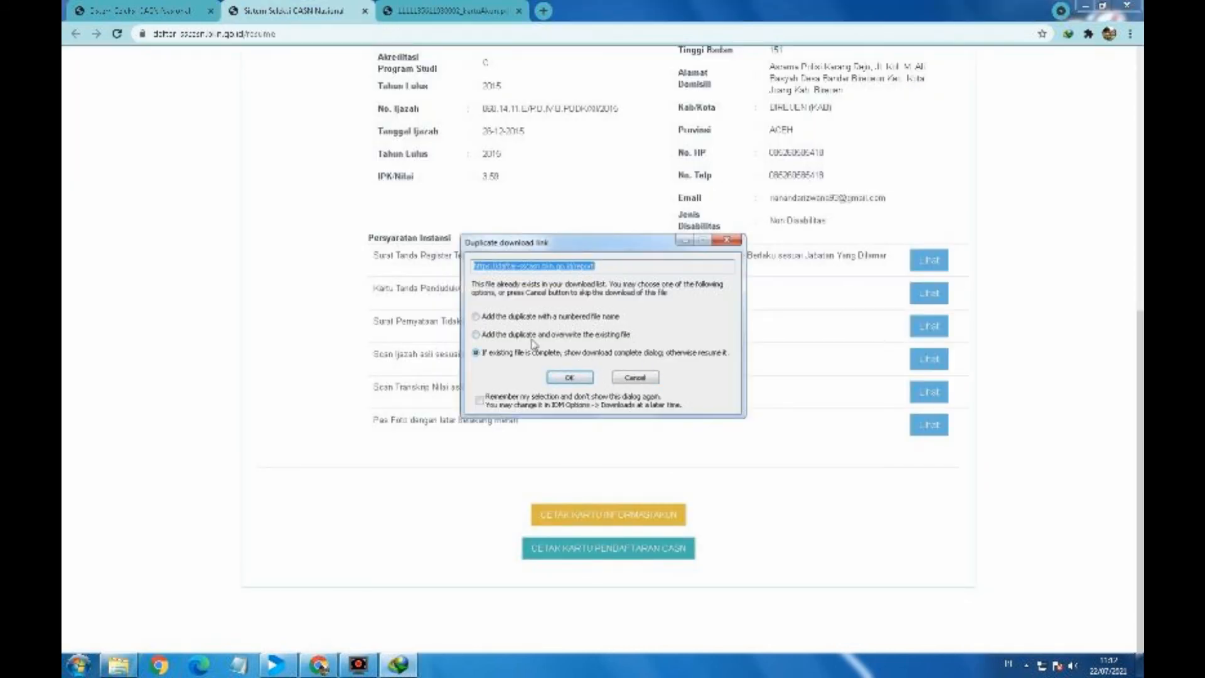
pyautogui.click(583, 379)
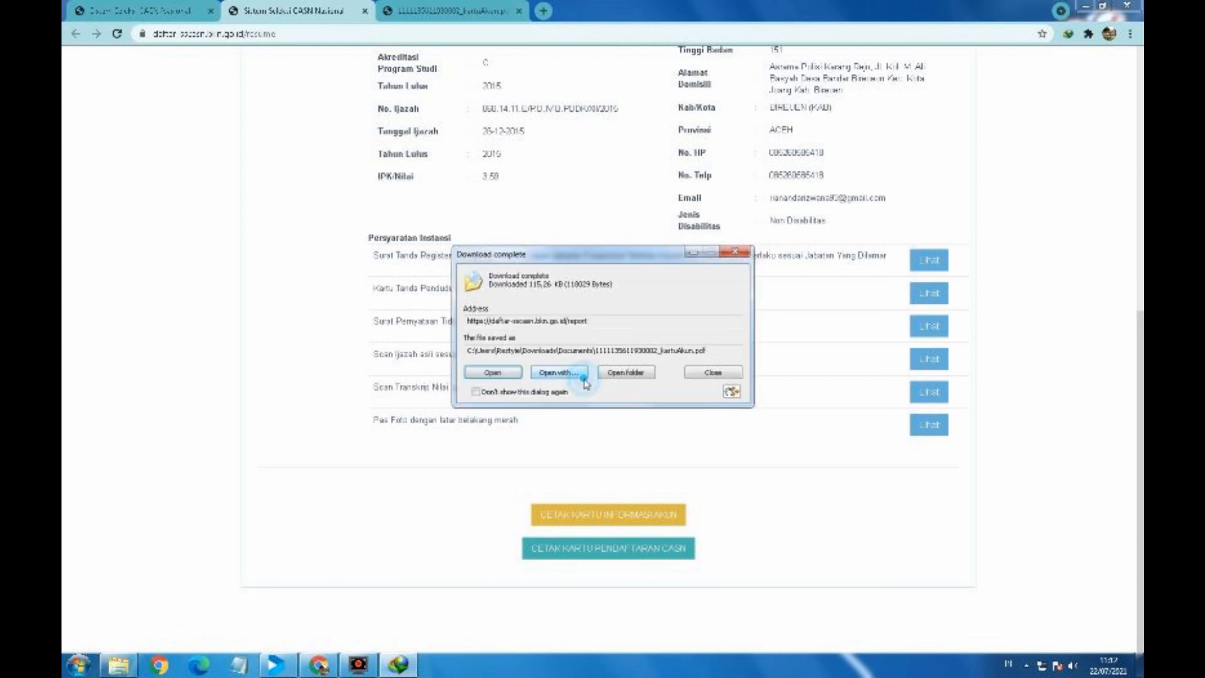
pyautogui.click(494, 373)
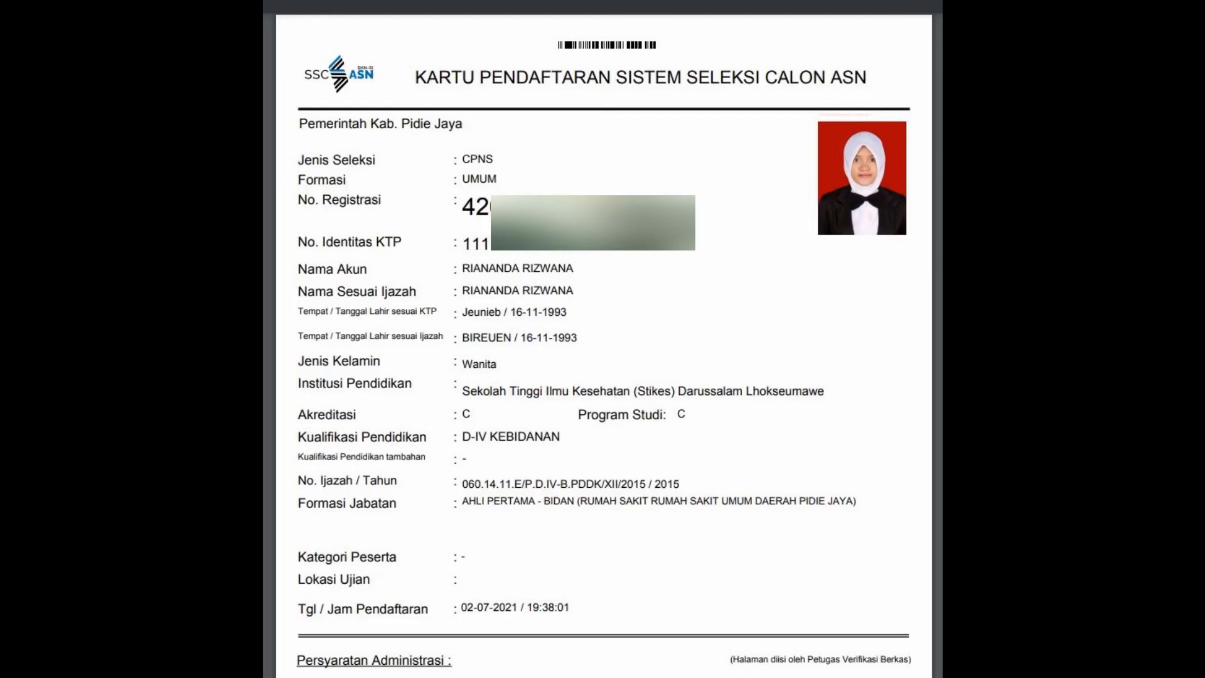